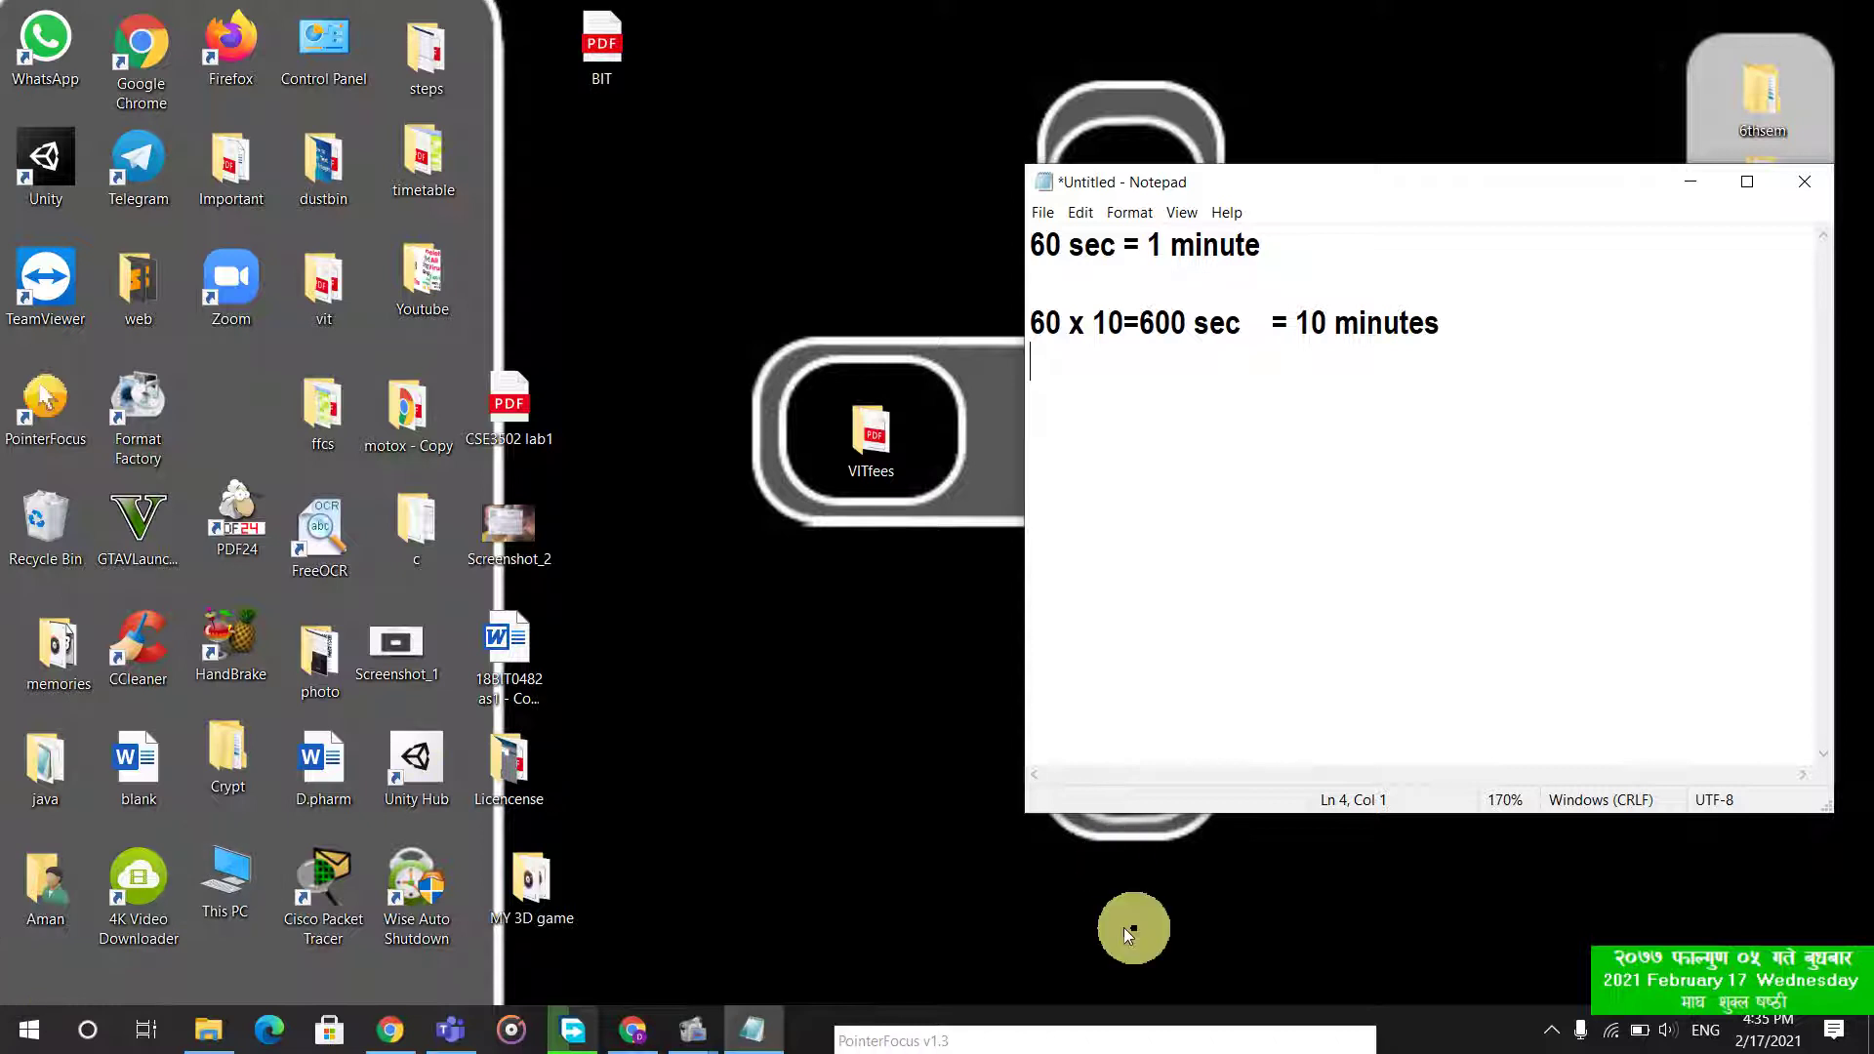
- Open Run from Start and edit its command to 'shutdown -s -t 600'
{"action": "left_click", "coordinate": [15, 1038]}
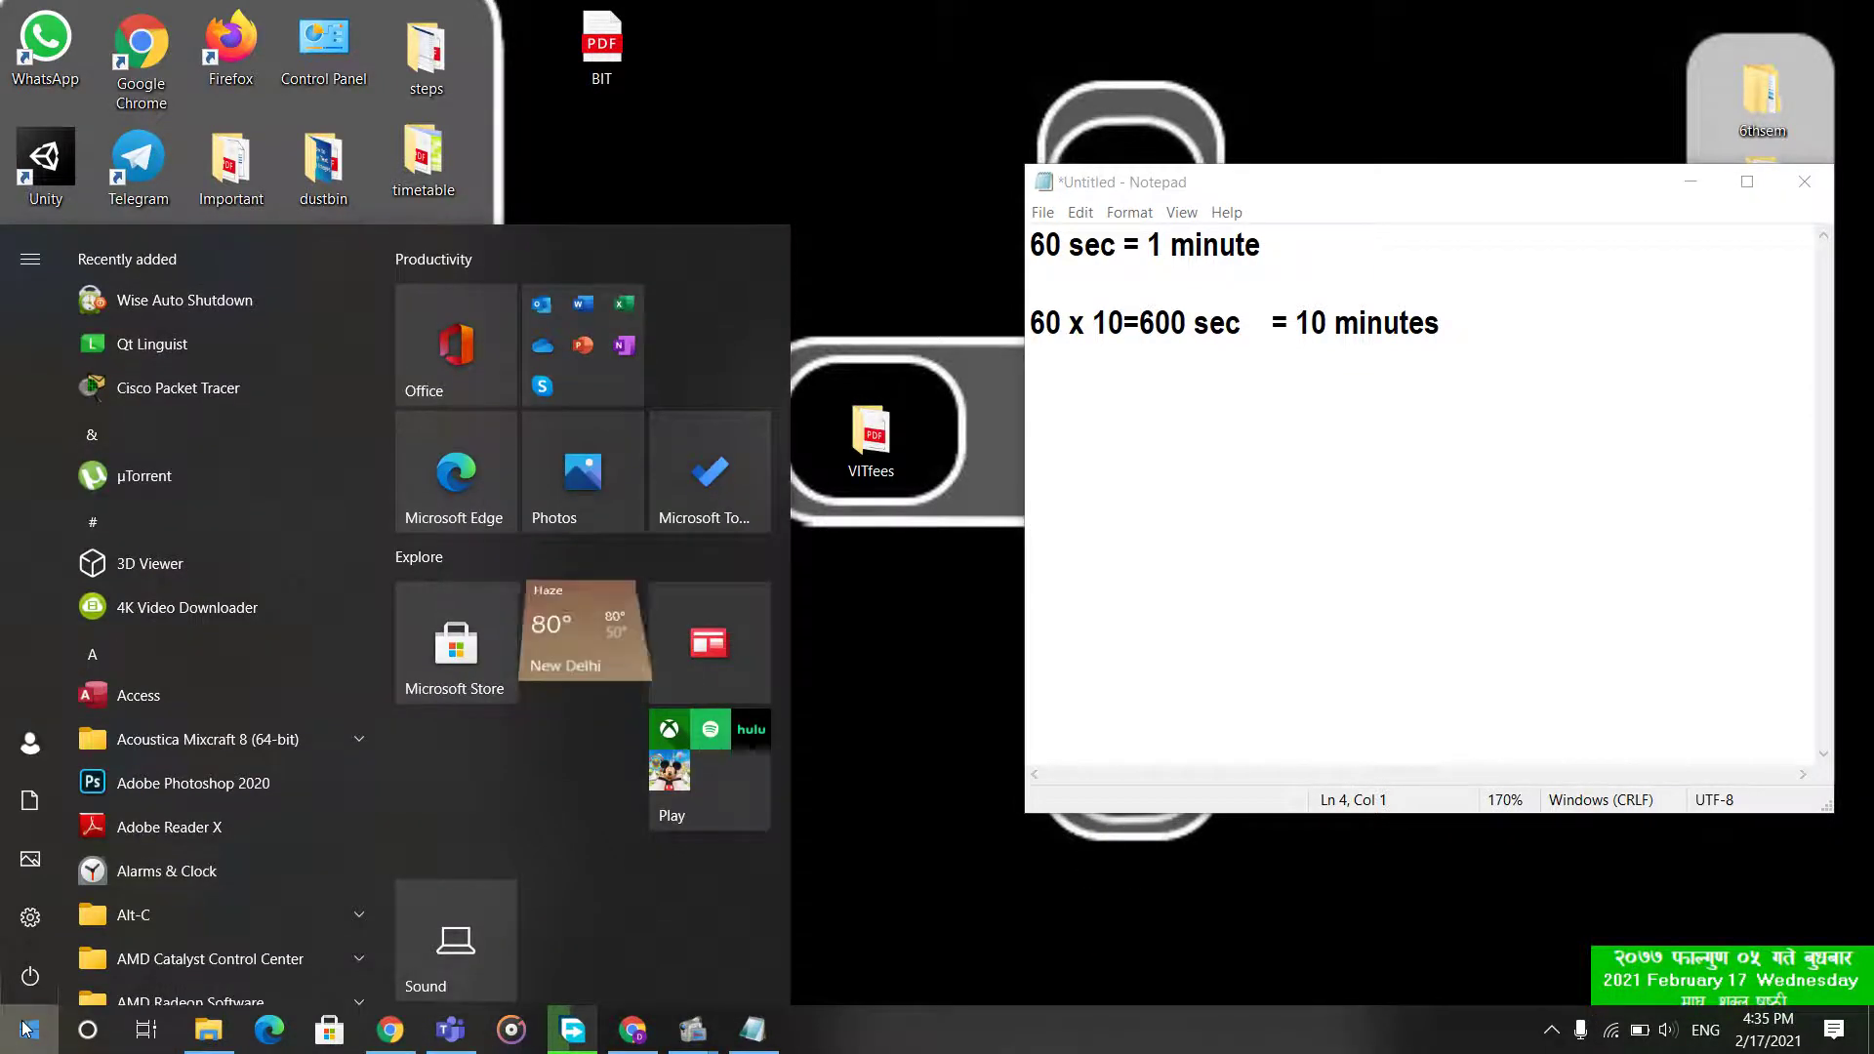
{"action": "type", "text": "run"}
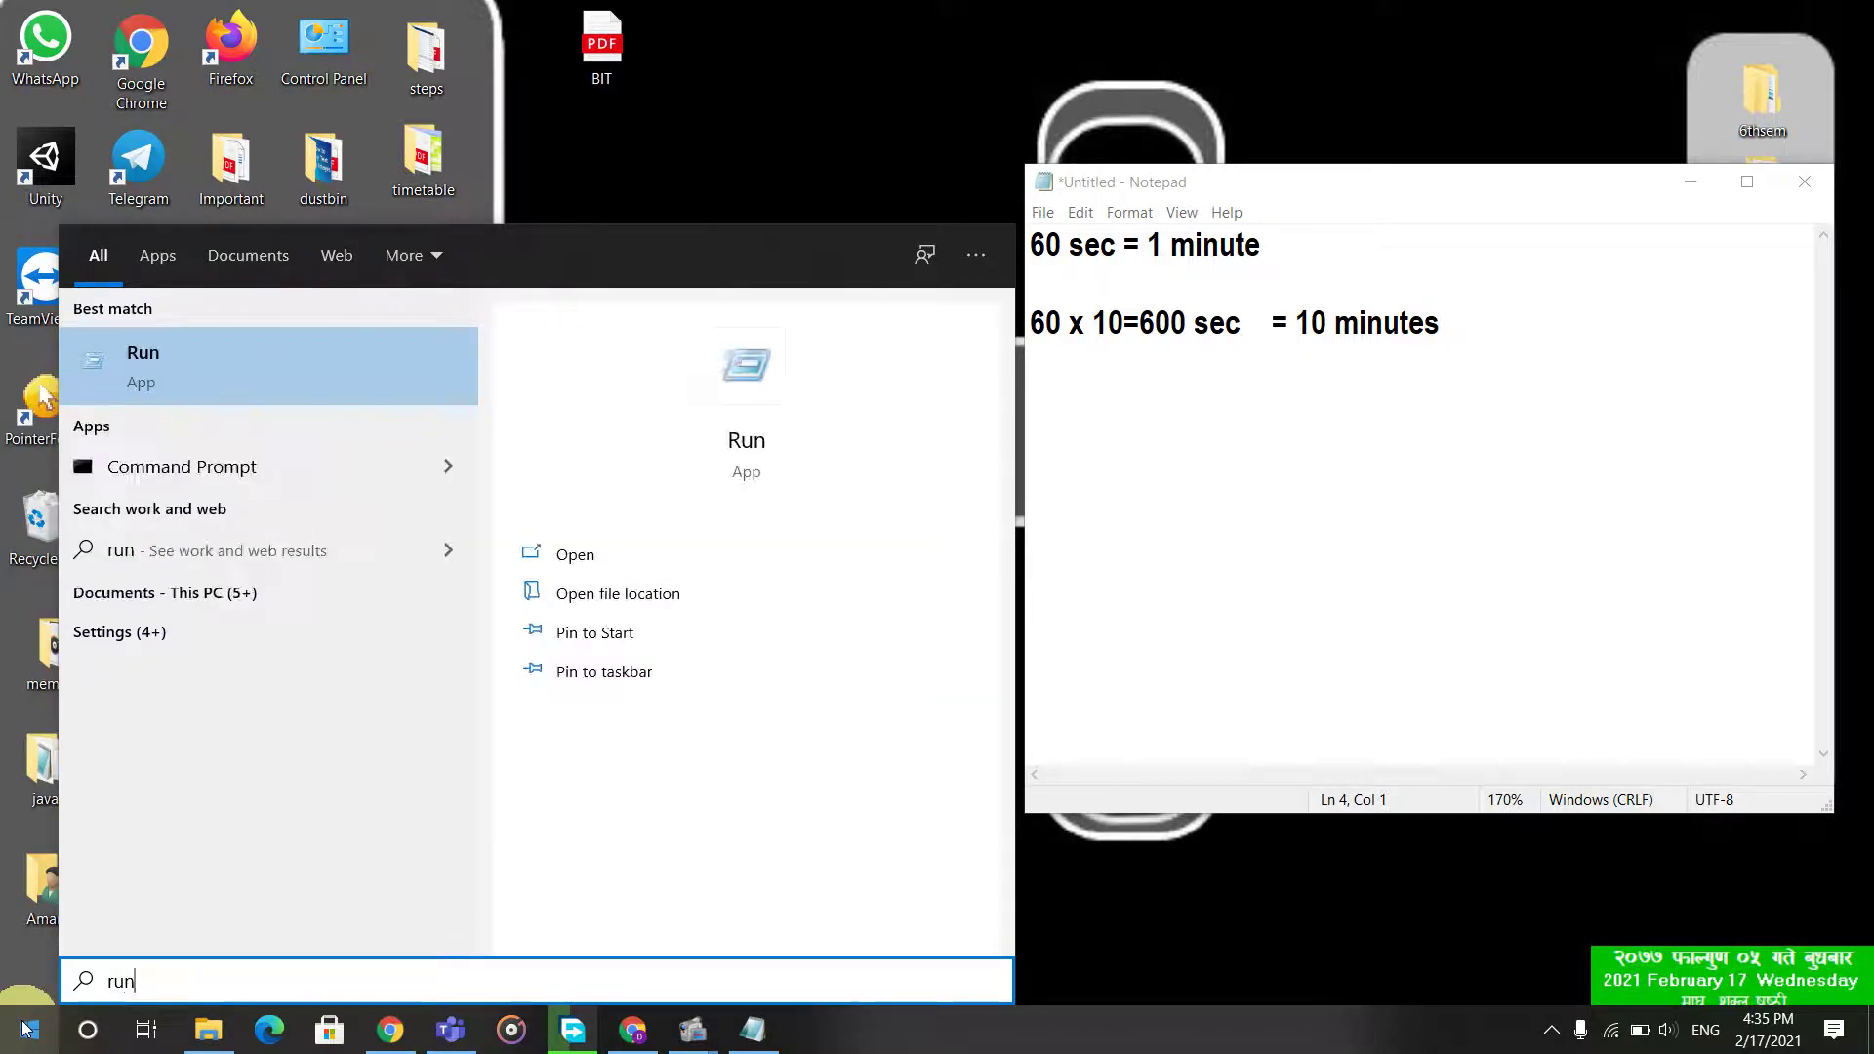
{"action": "left_click", "coordinate": [247, 366]}
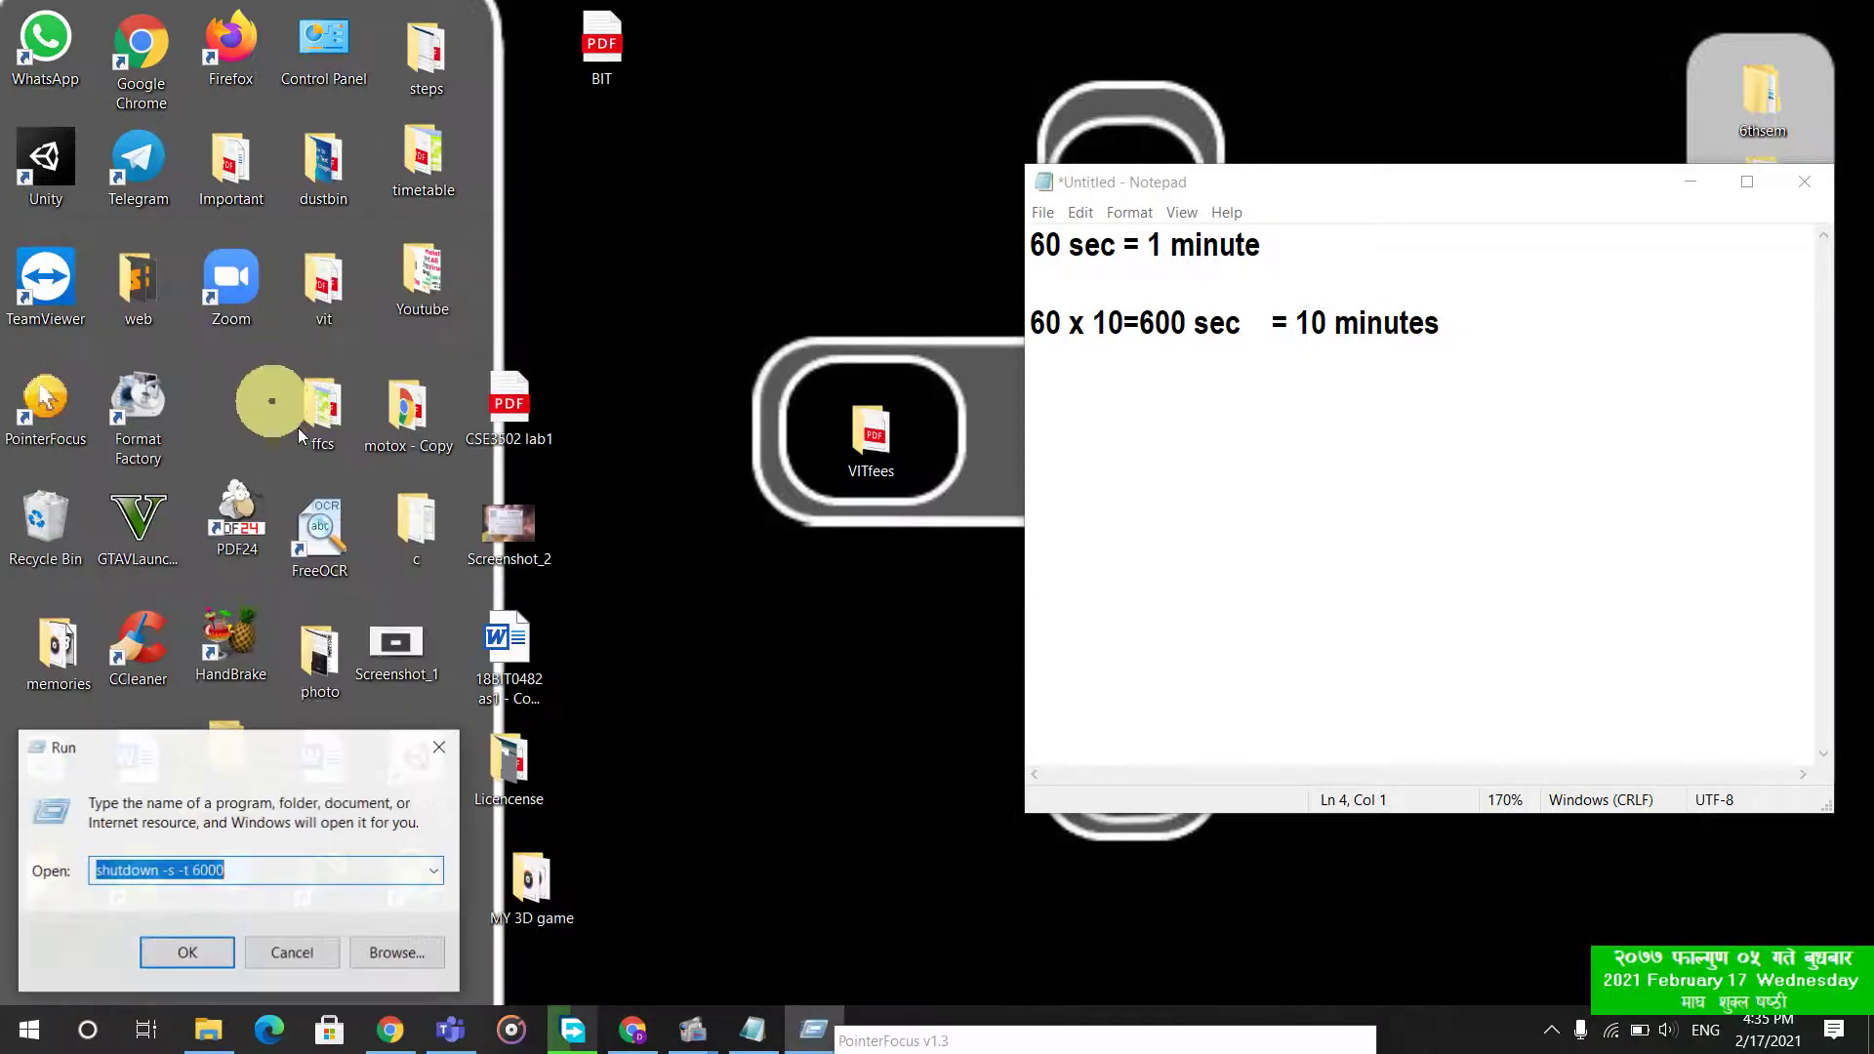
{"action": "left_click", "coordinate": [308, 876]}
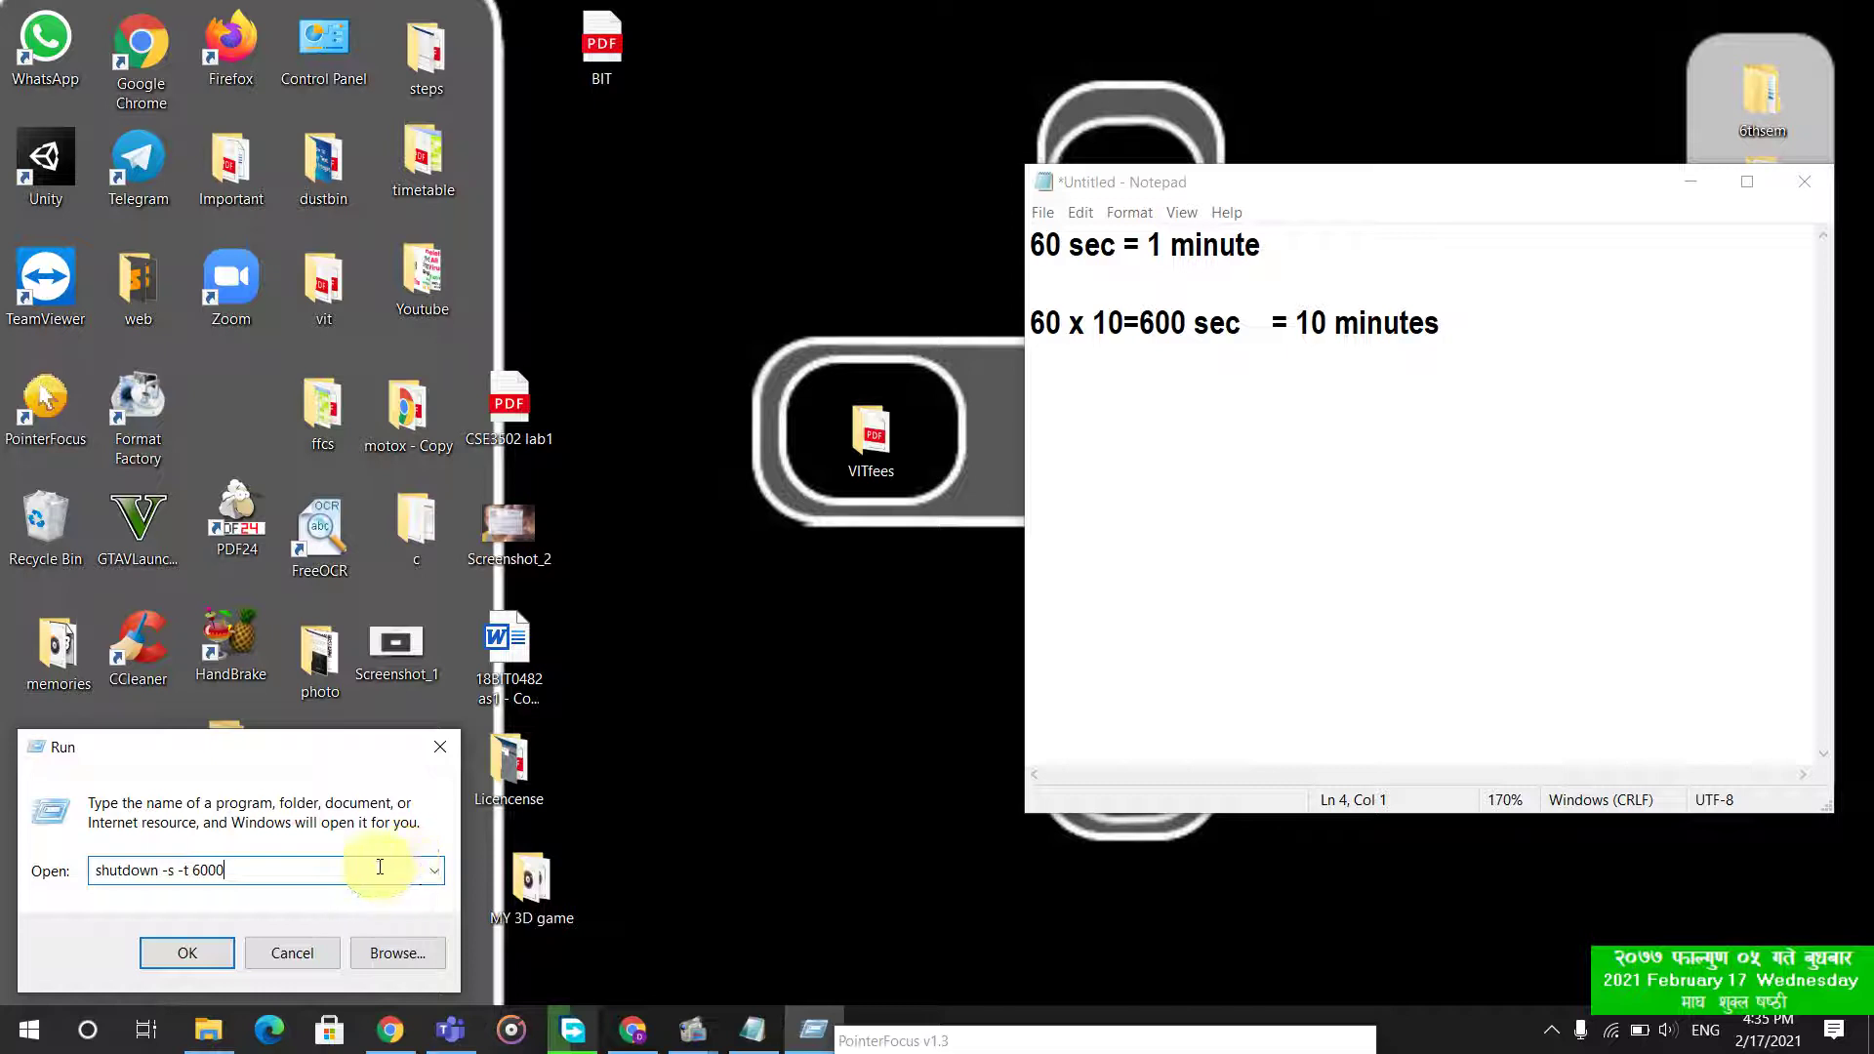
{"action": "key", "text": "BackSpace"}
{"action": "key", "text": "BackSpace"}
{"action": "key", "text": "BackSpace"}
{"action": "key", "text": "BackSpace"}
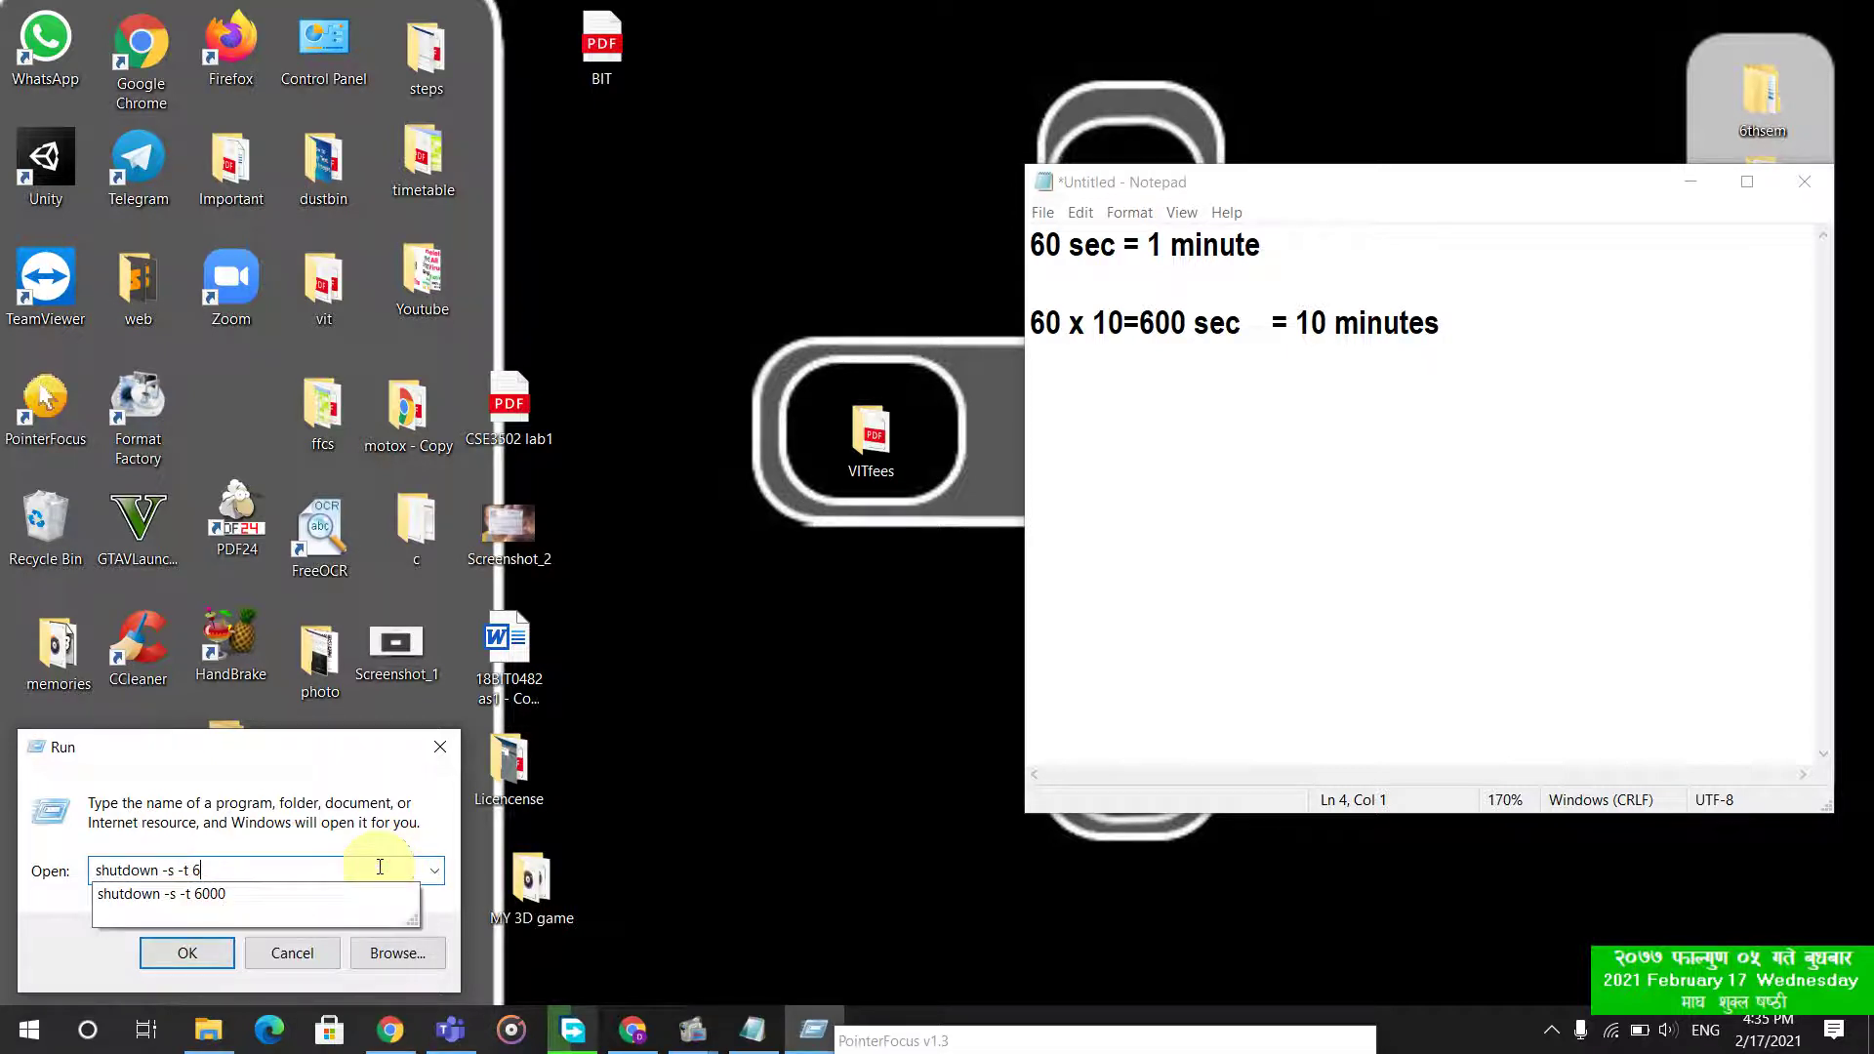
{"action": "type", "text": "6"}
{"action": "type", "text": "0"}
{"action": "type", "text": "0"}
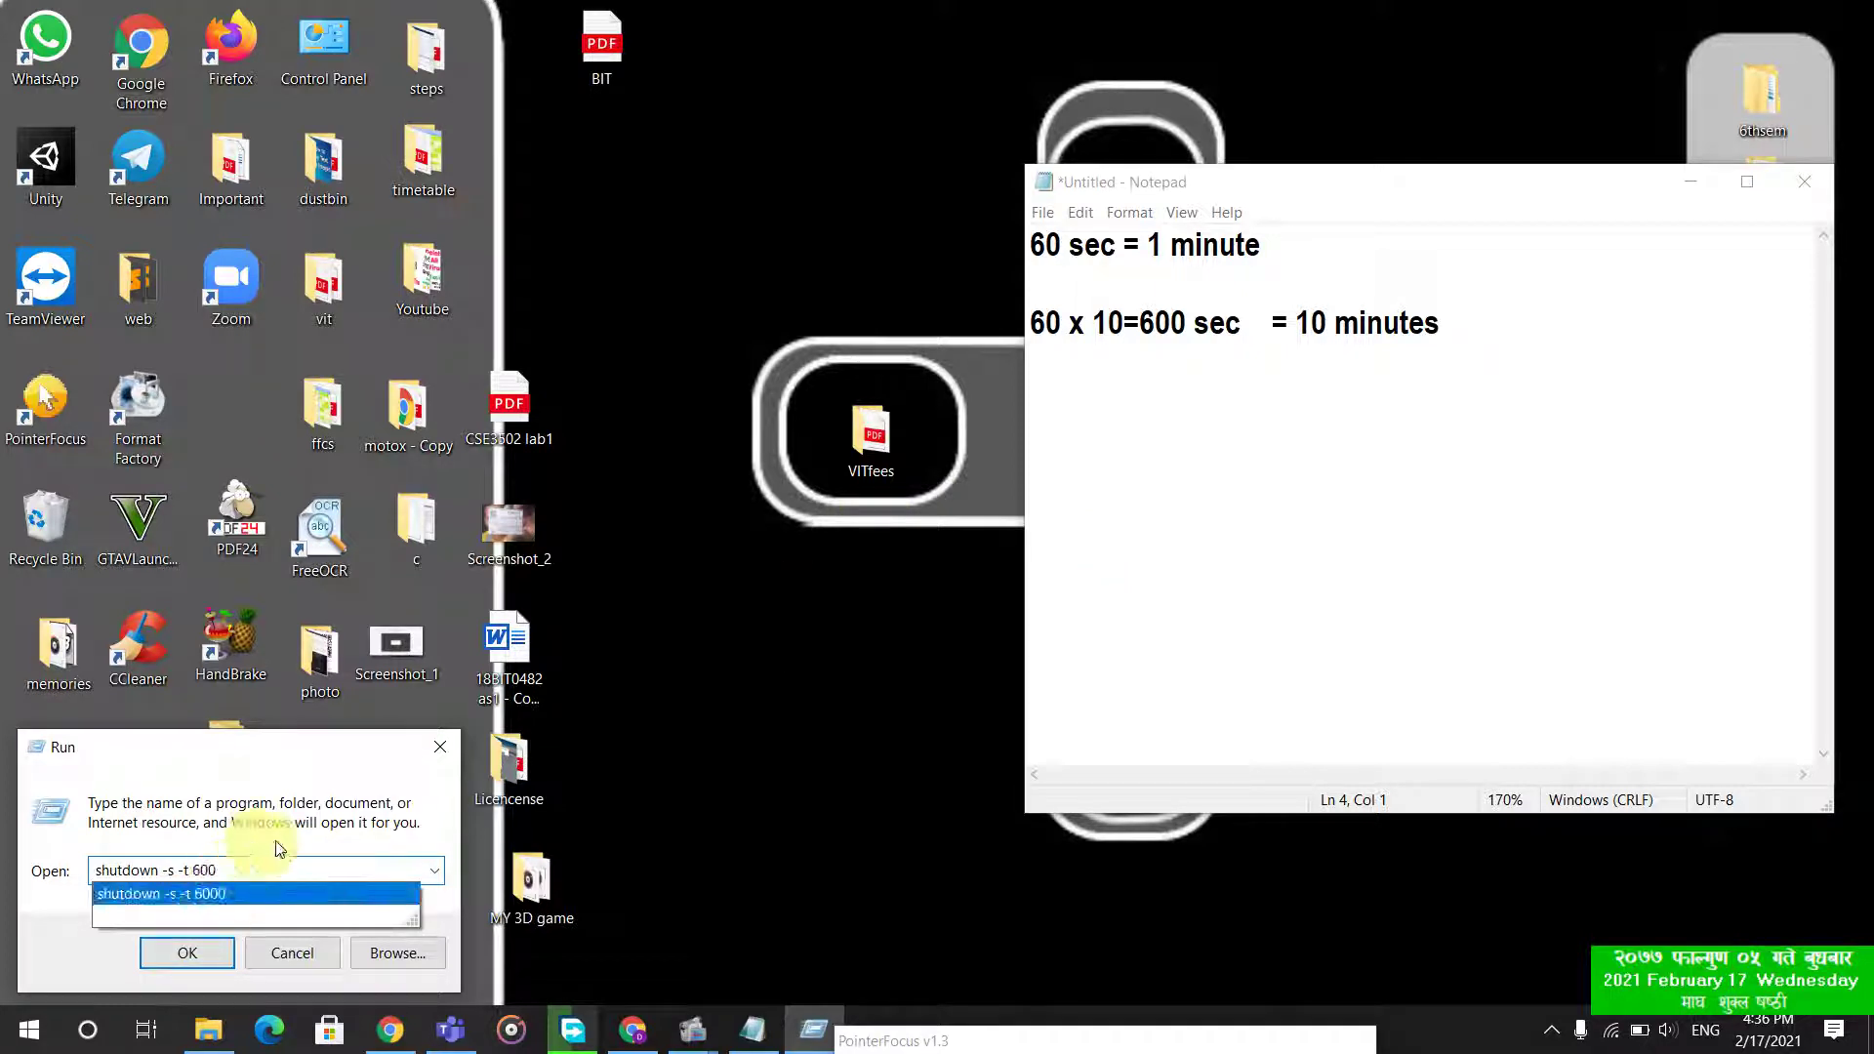
- Close the Run box and bring the Wise Auto Shutdown Chrome window forward
{"action": "left_click", "coordinate": [438, 751]}
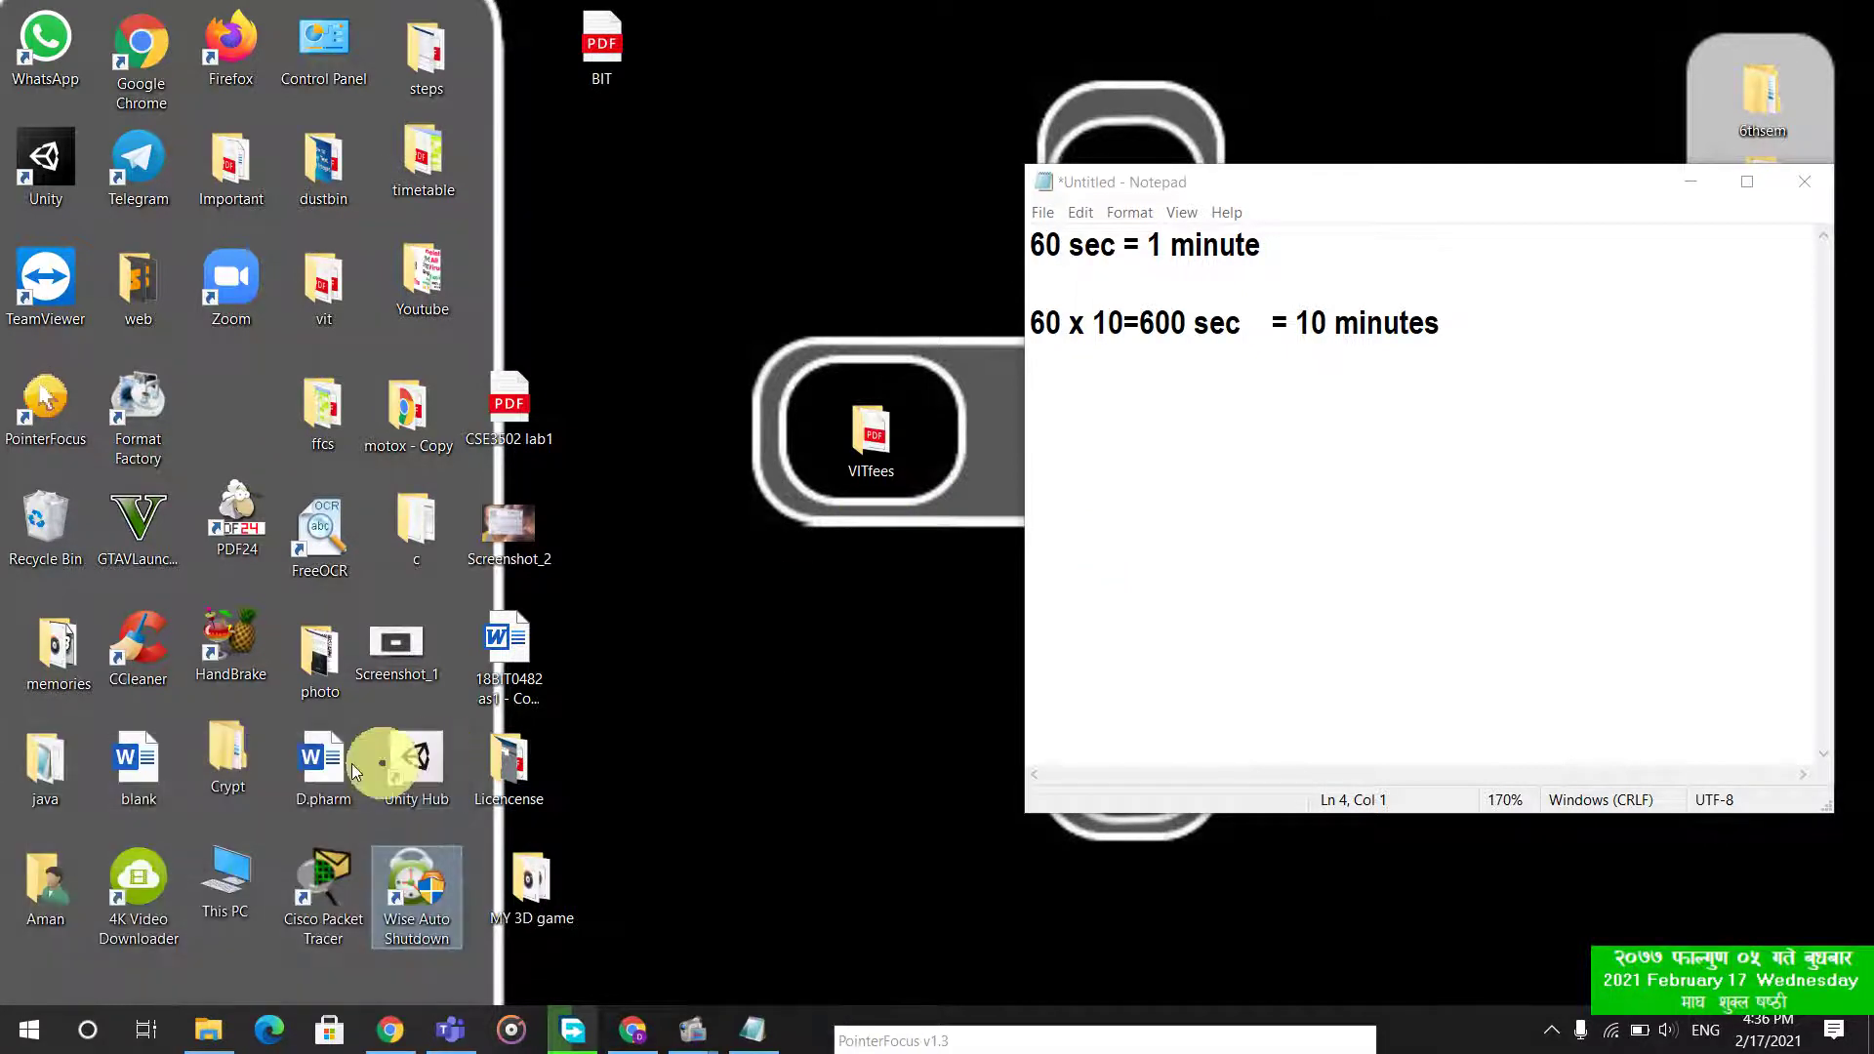
{"action": "left_click", "coordinate": [728, 806]}
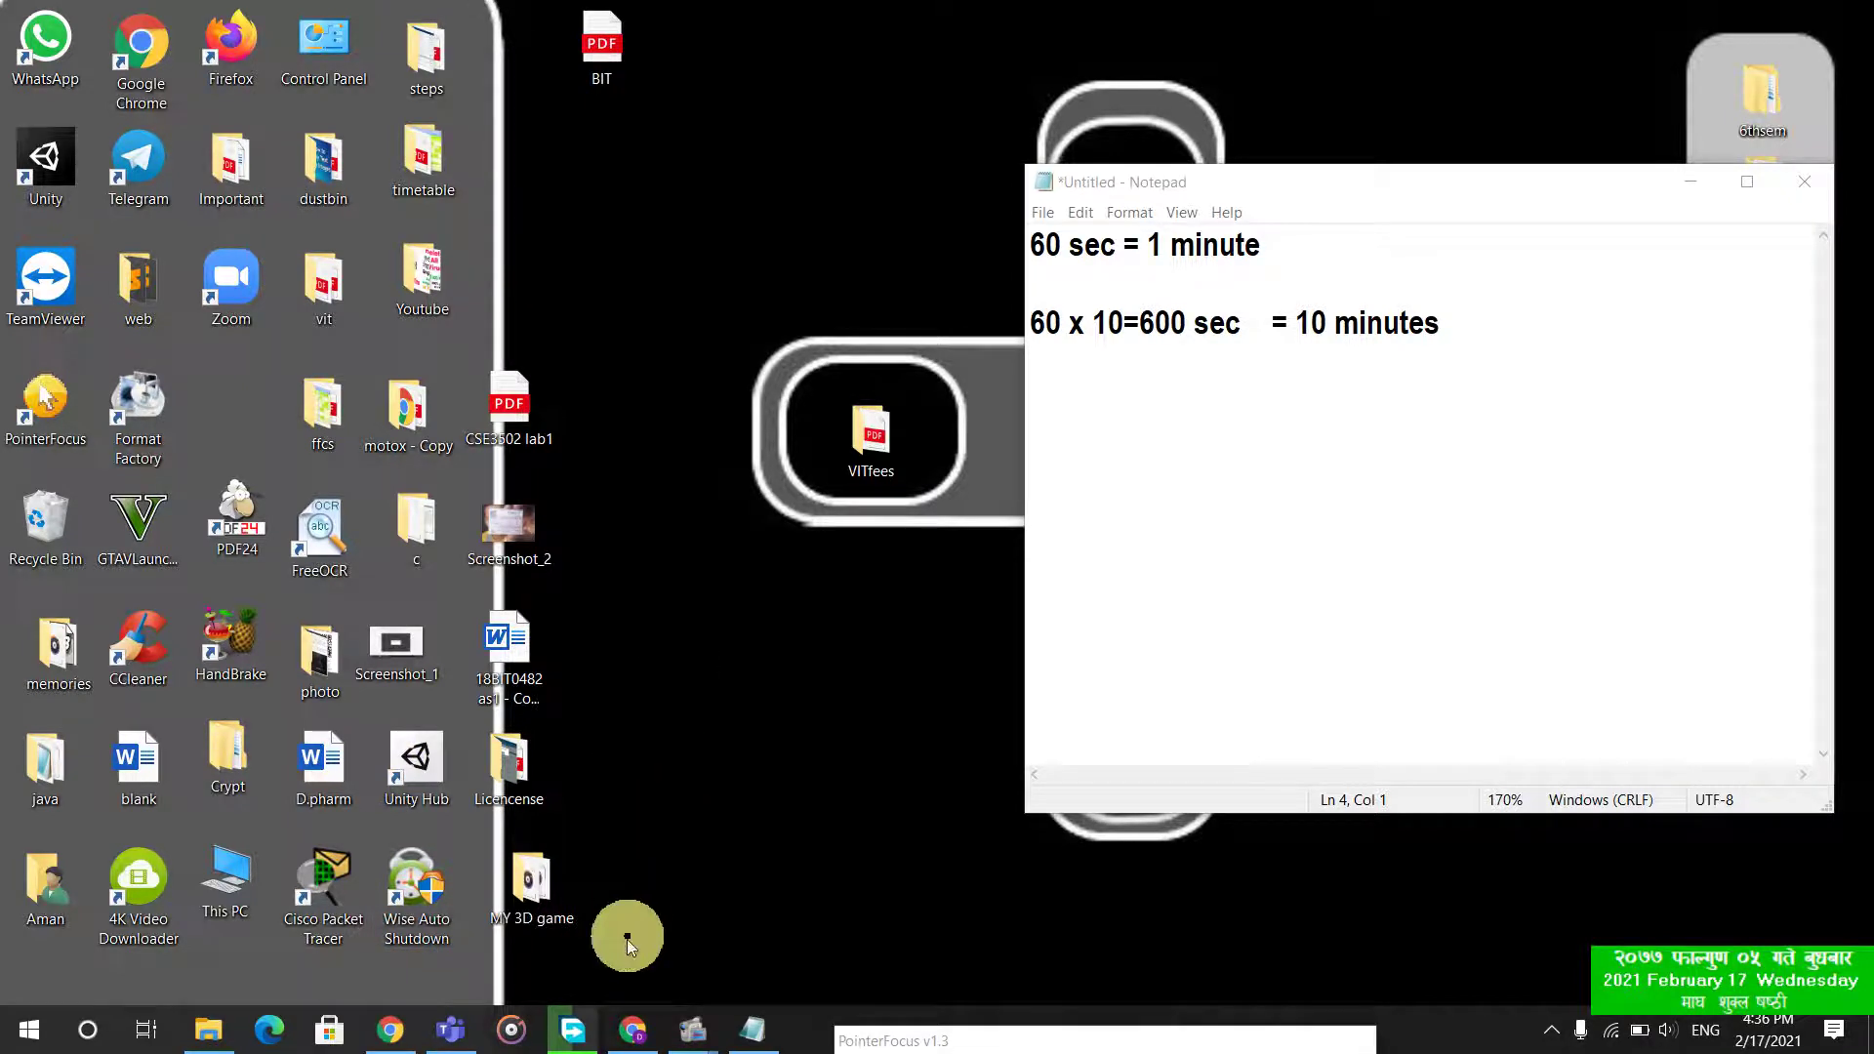
{"action": "mouse_move", "coordinate": [632, 1031]}
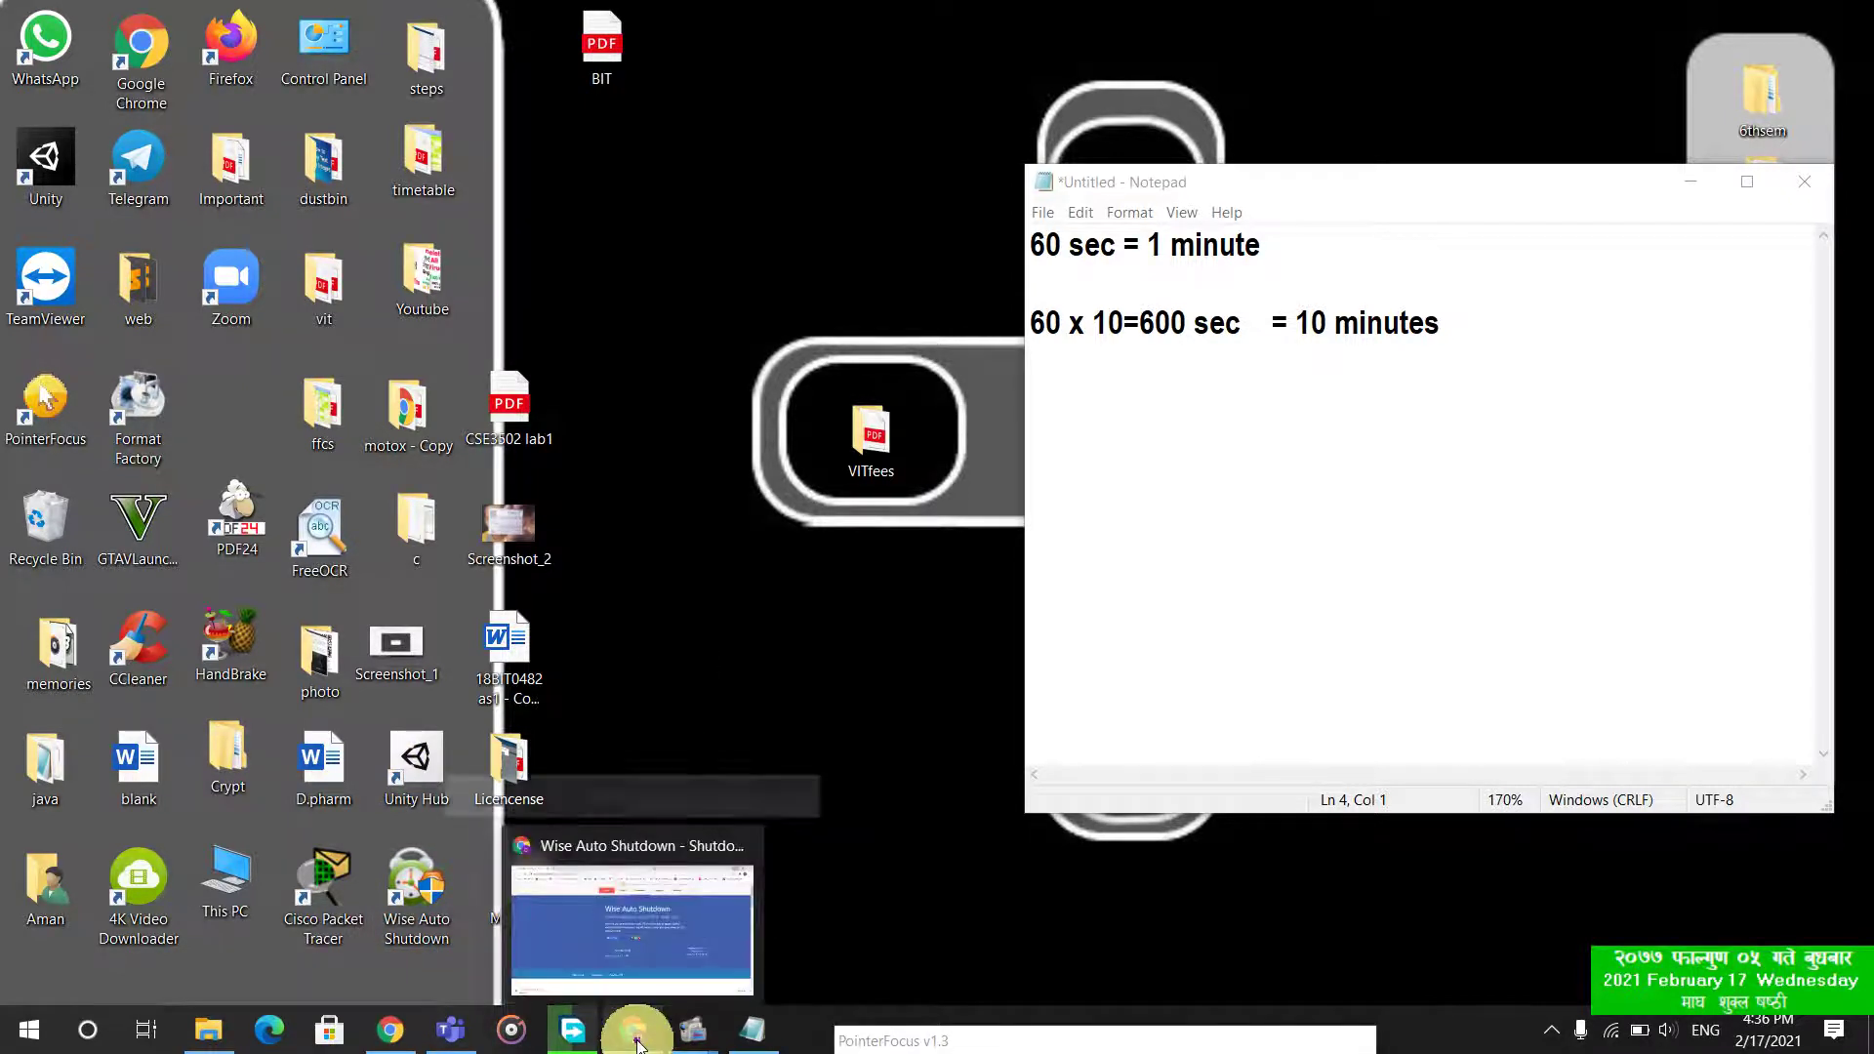
{"action": "left_click", "coordinate": [636, 960]}
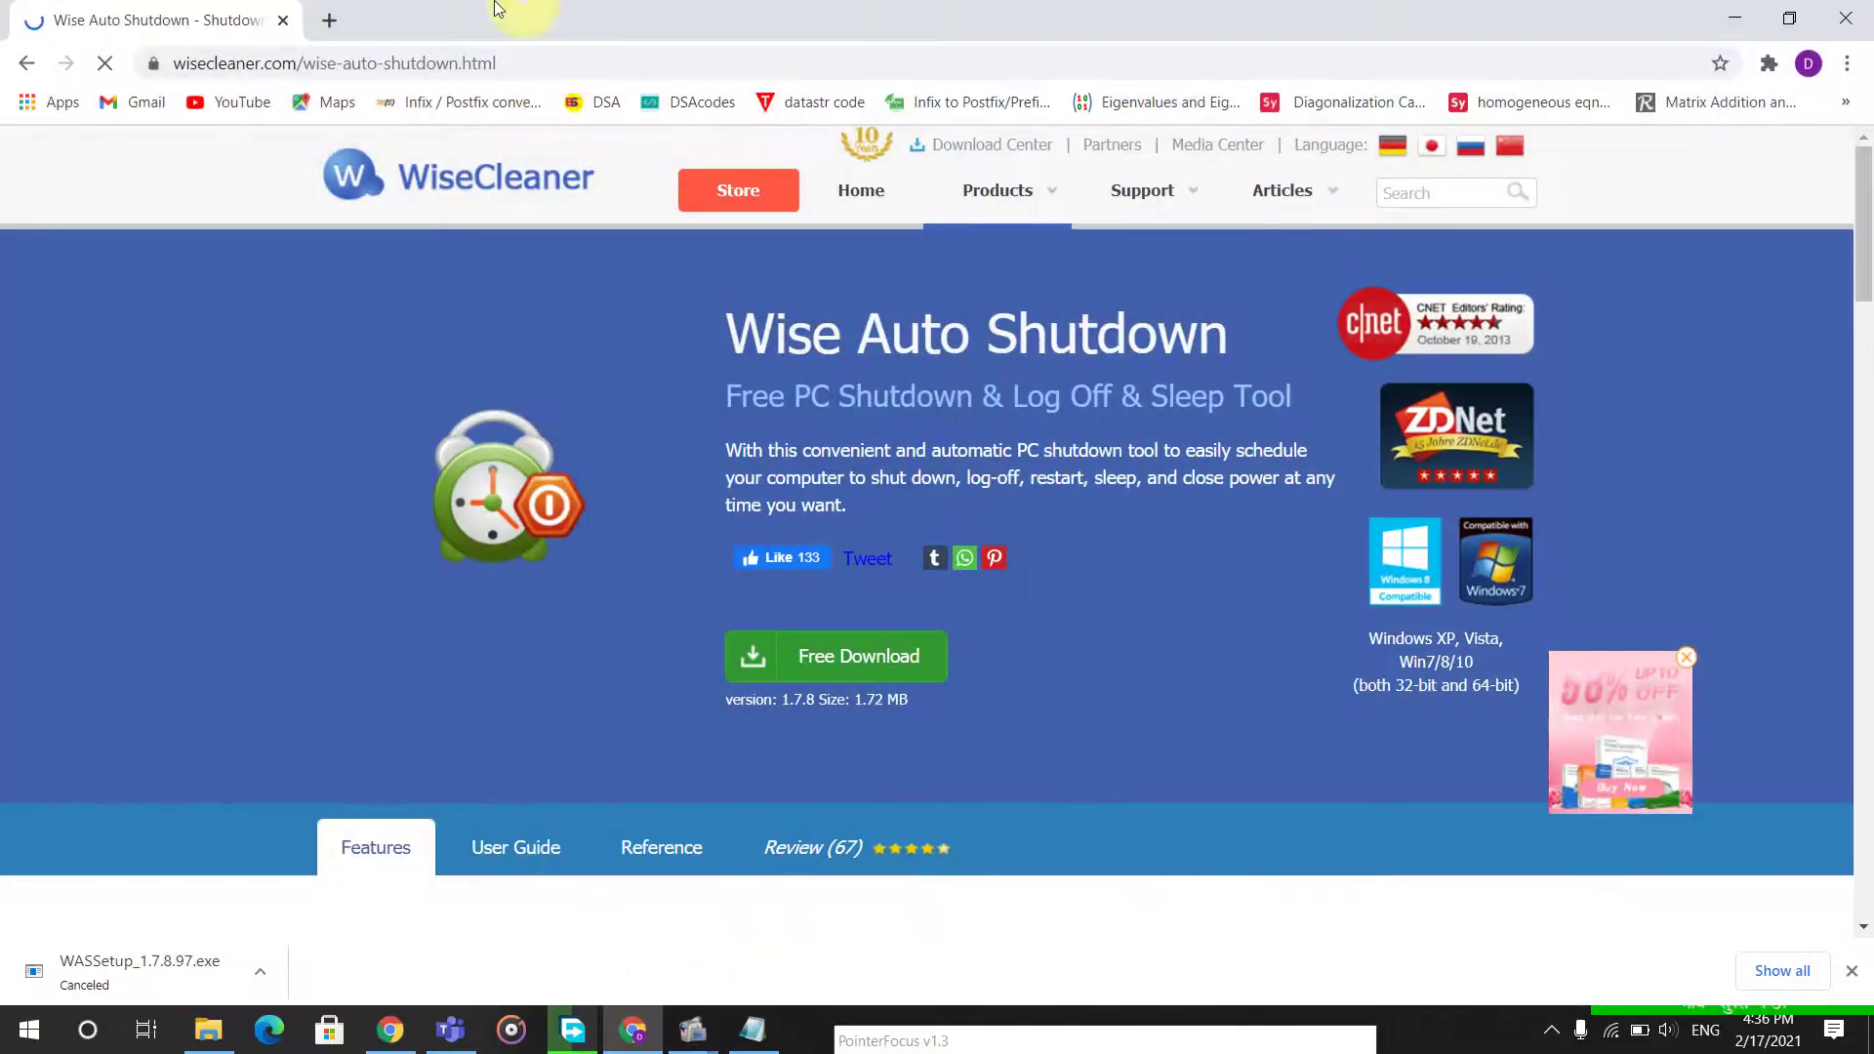
- Rerun the 'wise auto shutdown' Google search and open the wisecleaner.com result
{"action": "left_click", "coordinate": [26, 64]}
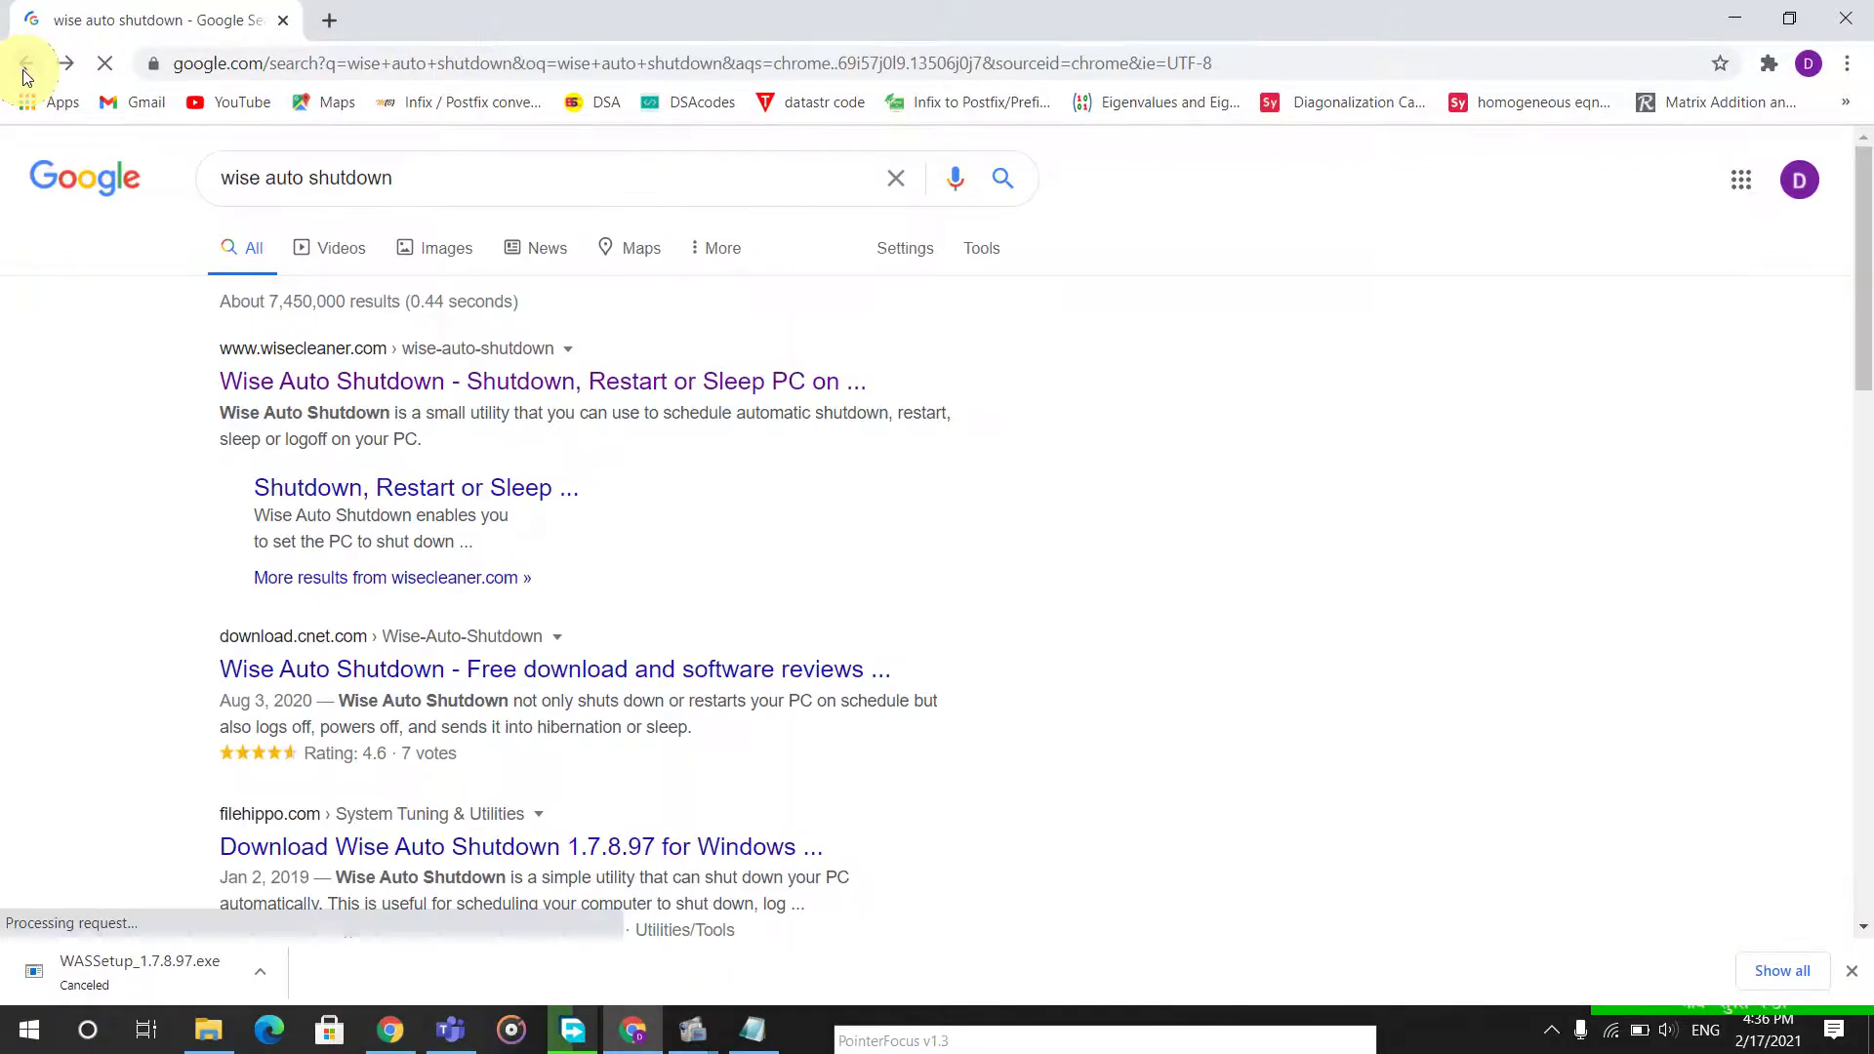
{"action": "left_click", "coordinate": [419, 175]}
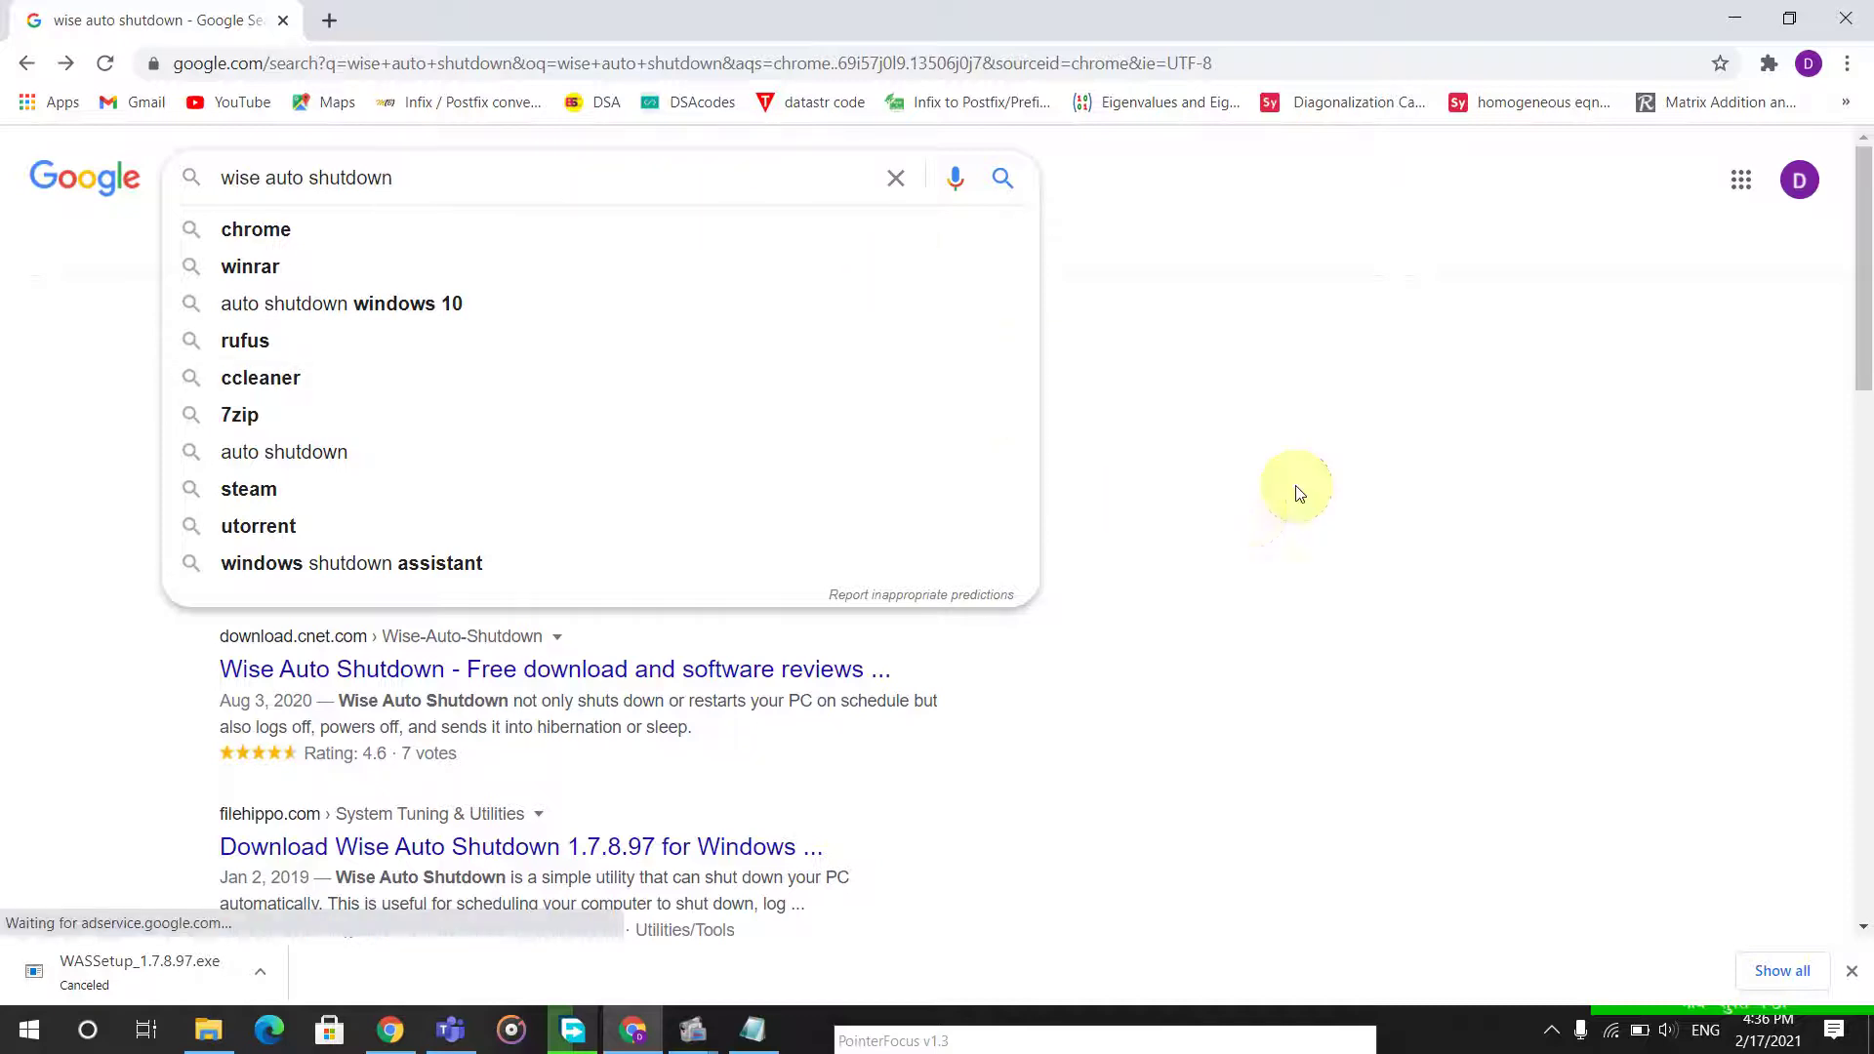
{"action": "key", "text": "Return"}
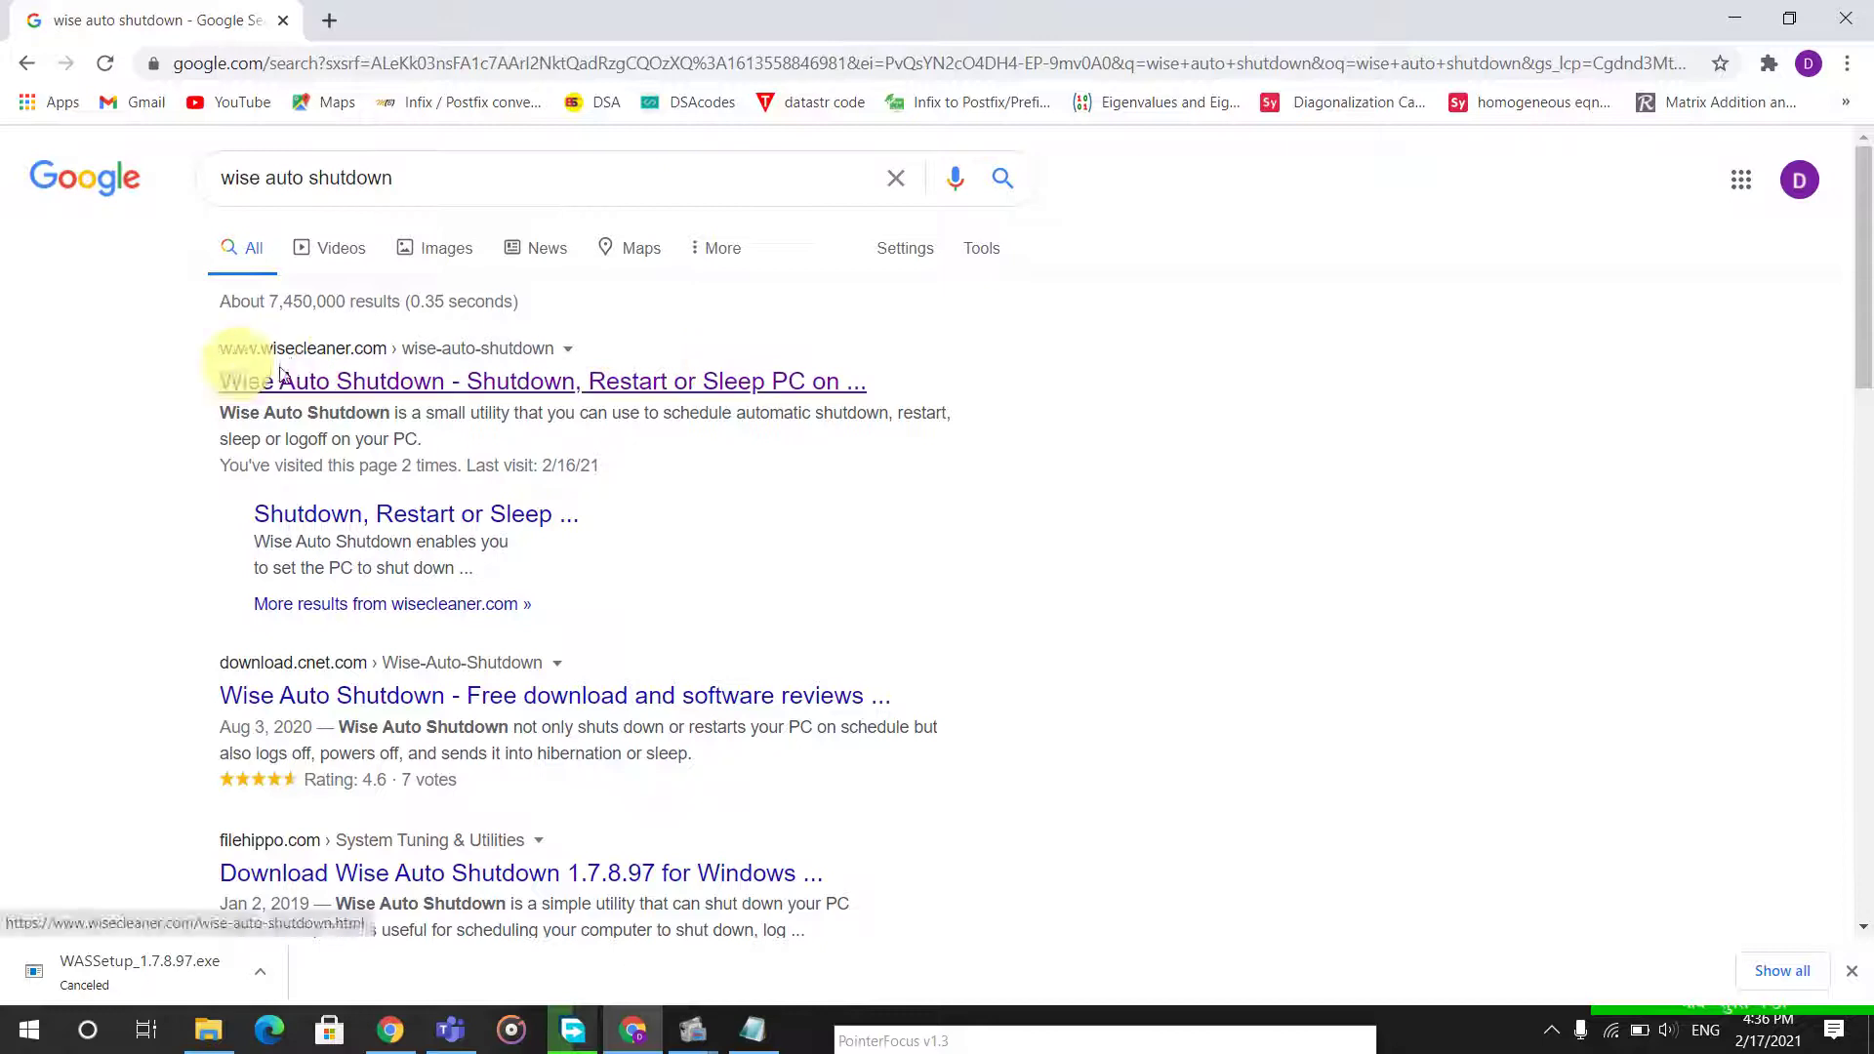
{"action": "left_click", "coordinate": [385, 385]}
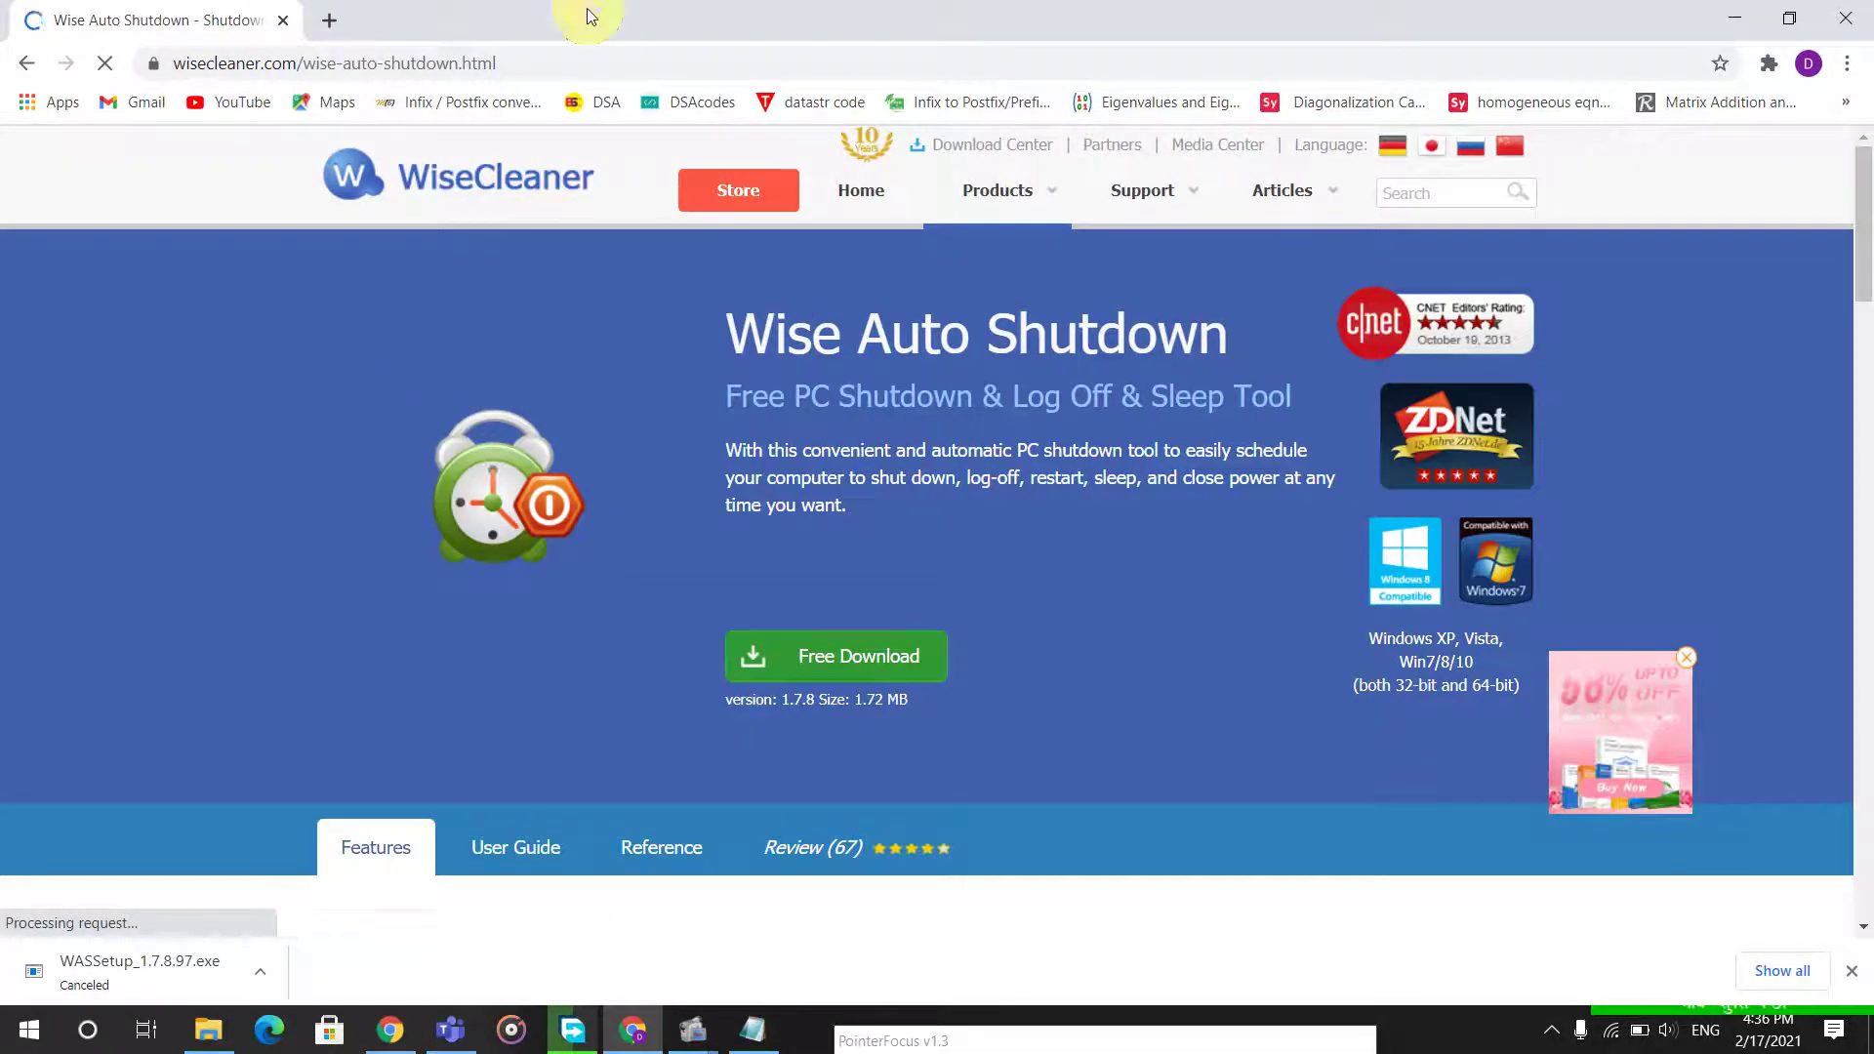
{"action": "scroll", "coordinate": [640, 250], "scroll_direction": "down", "scroll_amount": 3}
{"action": "scroll", "coordinate": [636, 250], "scroll_direction": "up", "scroll_amount": 3}
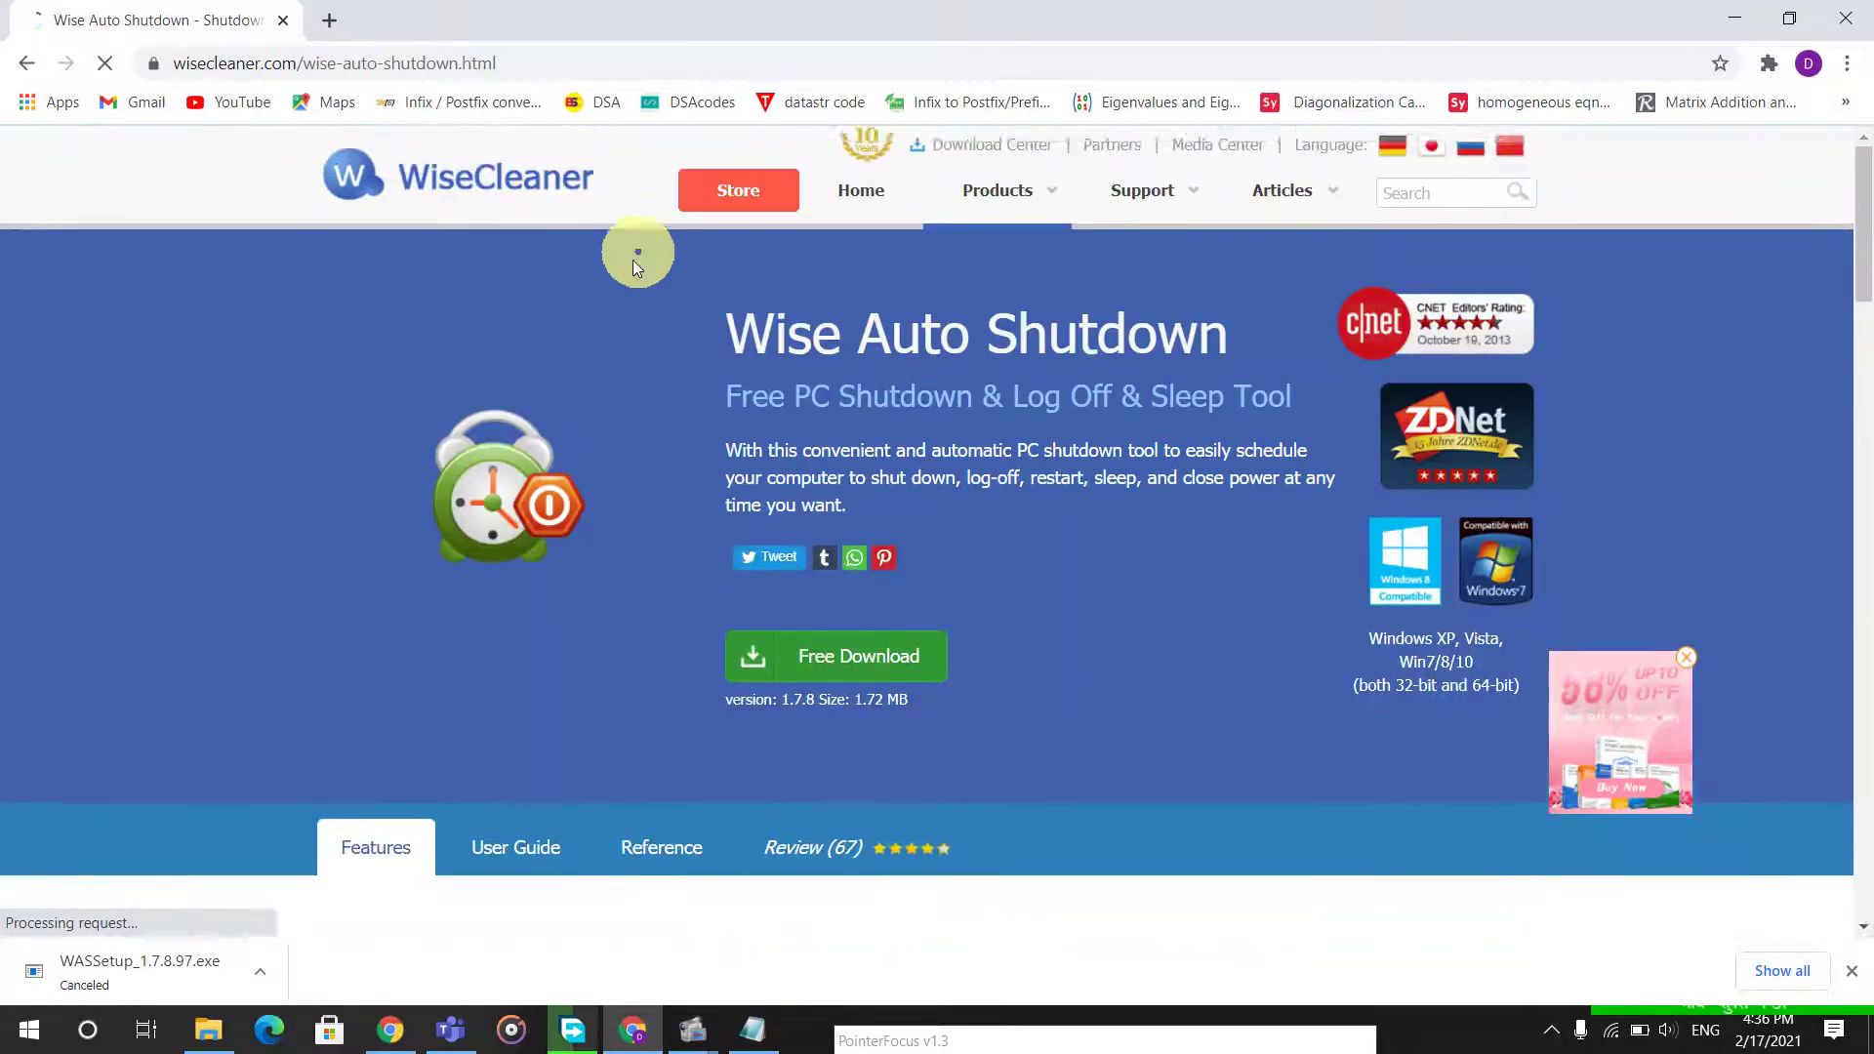
{"action": "scroll", "coordinate": [633, 259], "scroll_direction": "down", "scroll_amount": 2}
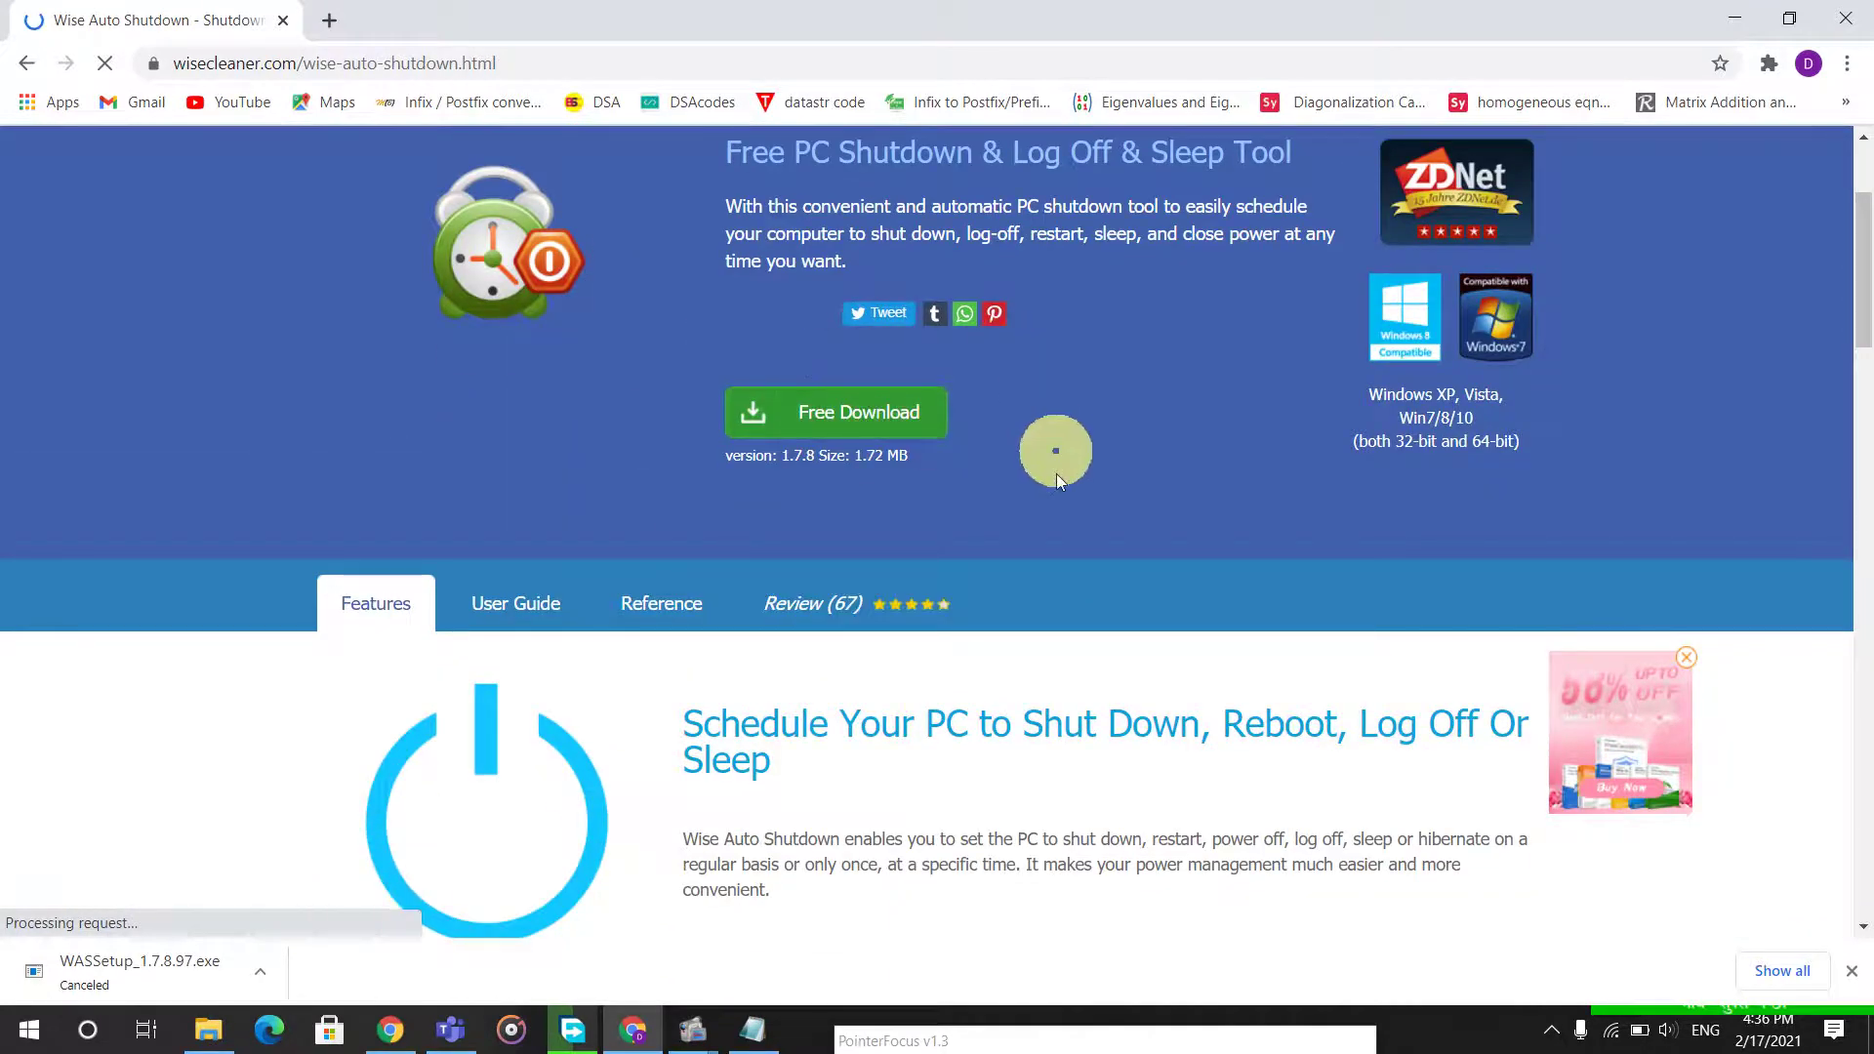
{"action": "scroll", "coordinate": [1051, 481], "scroll_direction": "down", "scroll_amount": 1}
{"action": "scroll", "coordinate": [1046, 484], "scroll_direction": "up", "scroll_amount": 2}
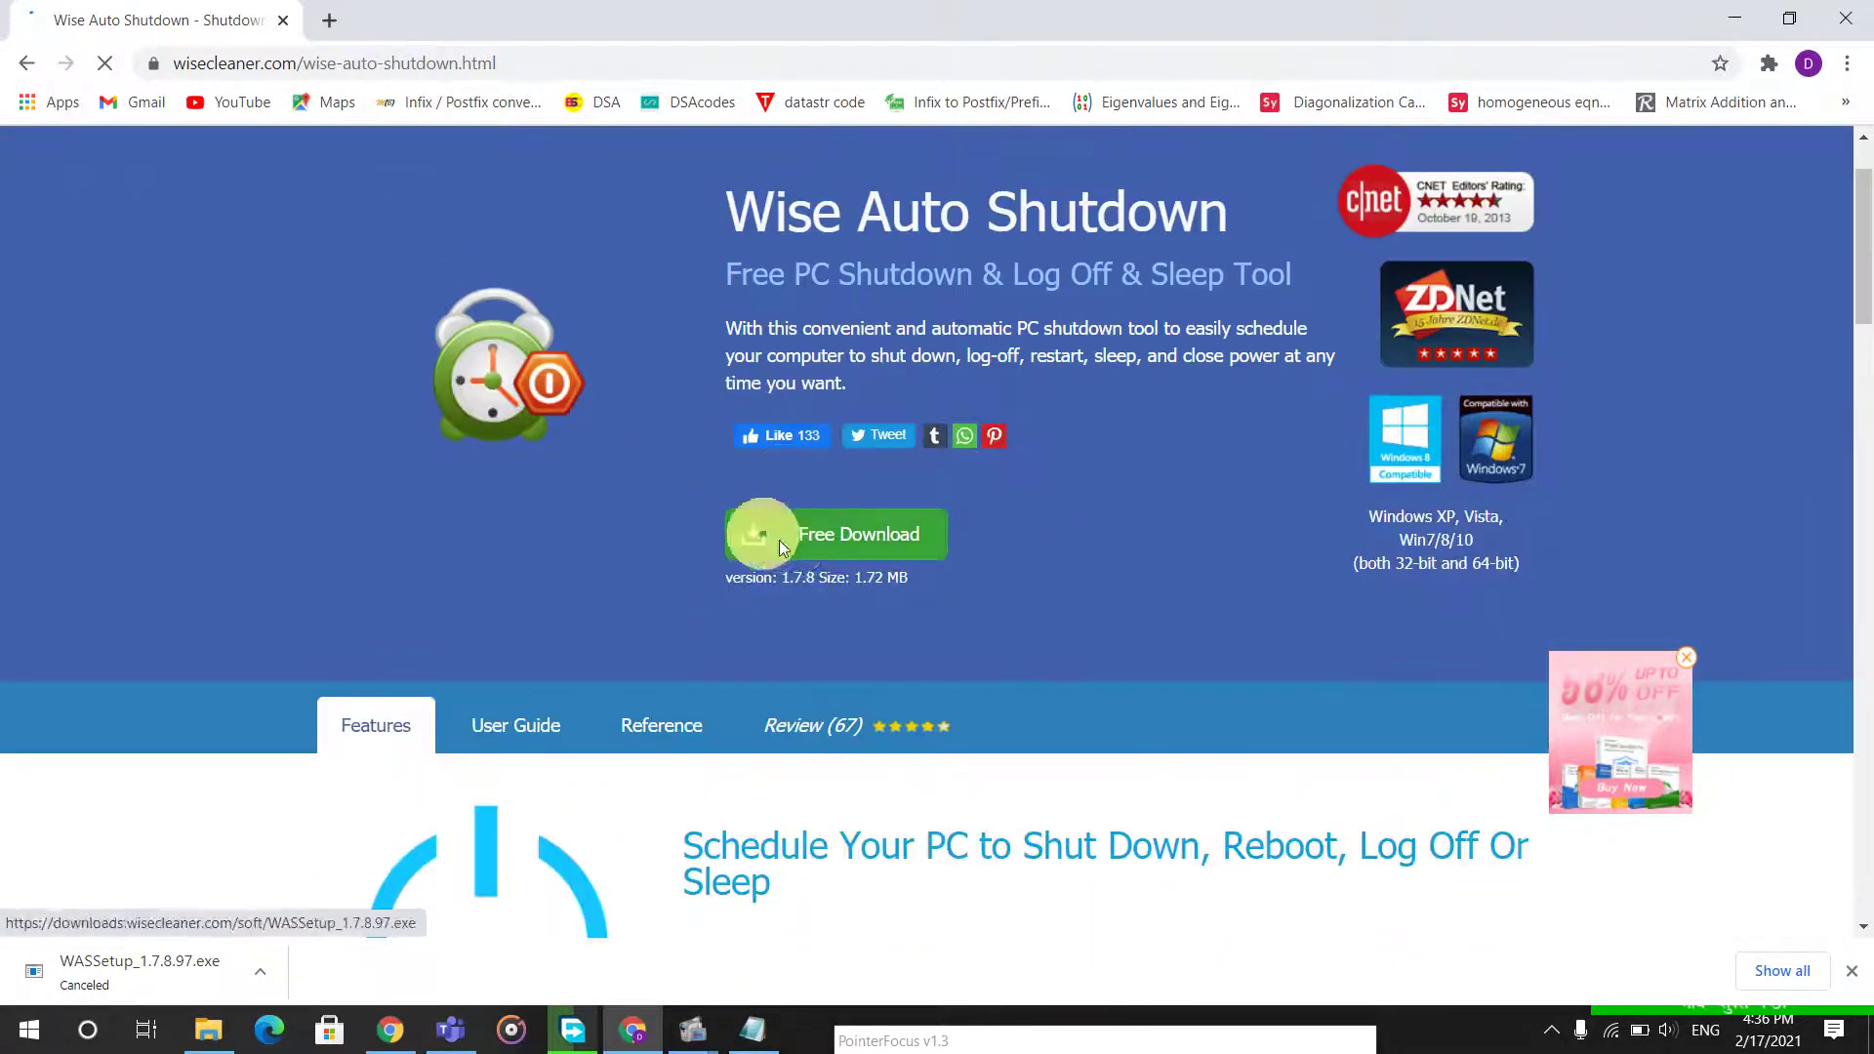
- Start downloading the Wise Auto Shutdown installer and view it in its downloads folder
{"action": "left_click", "coordinate": [829, 549]}
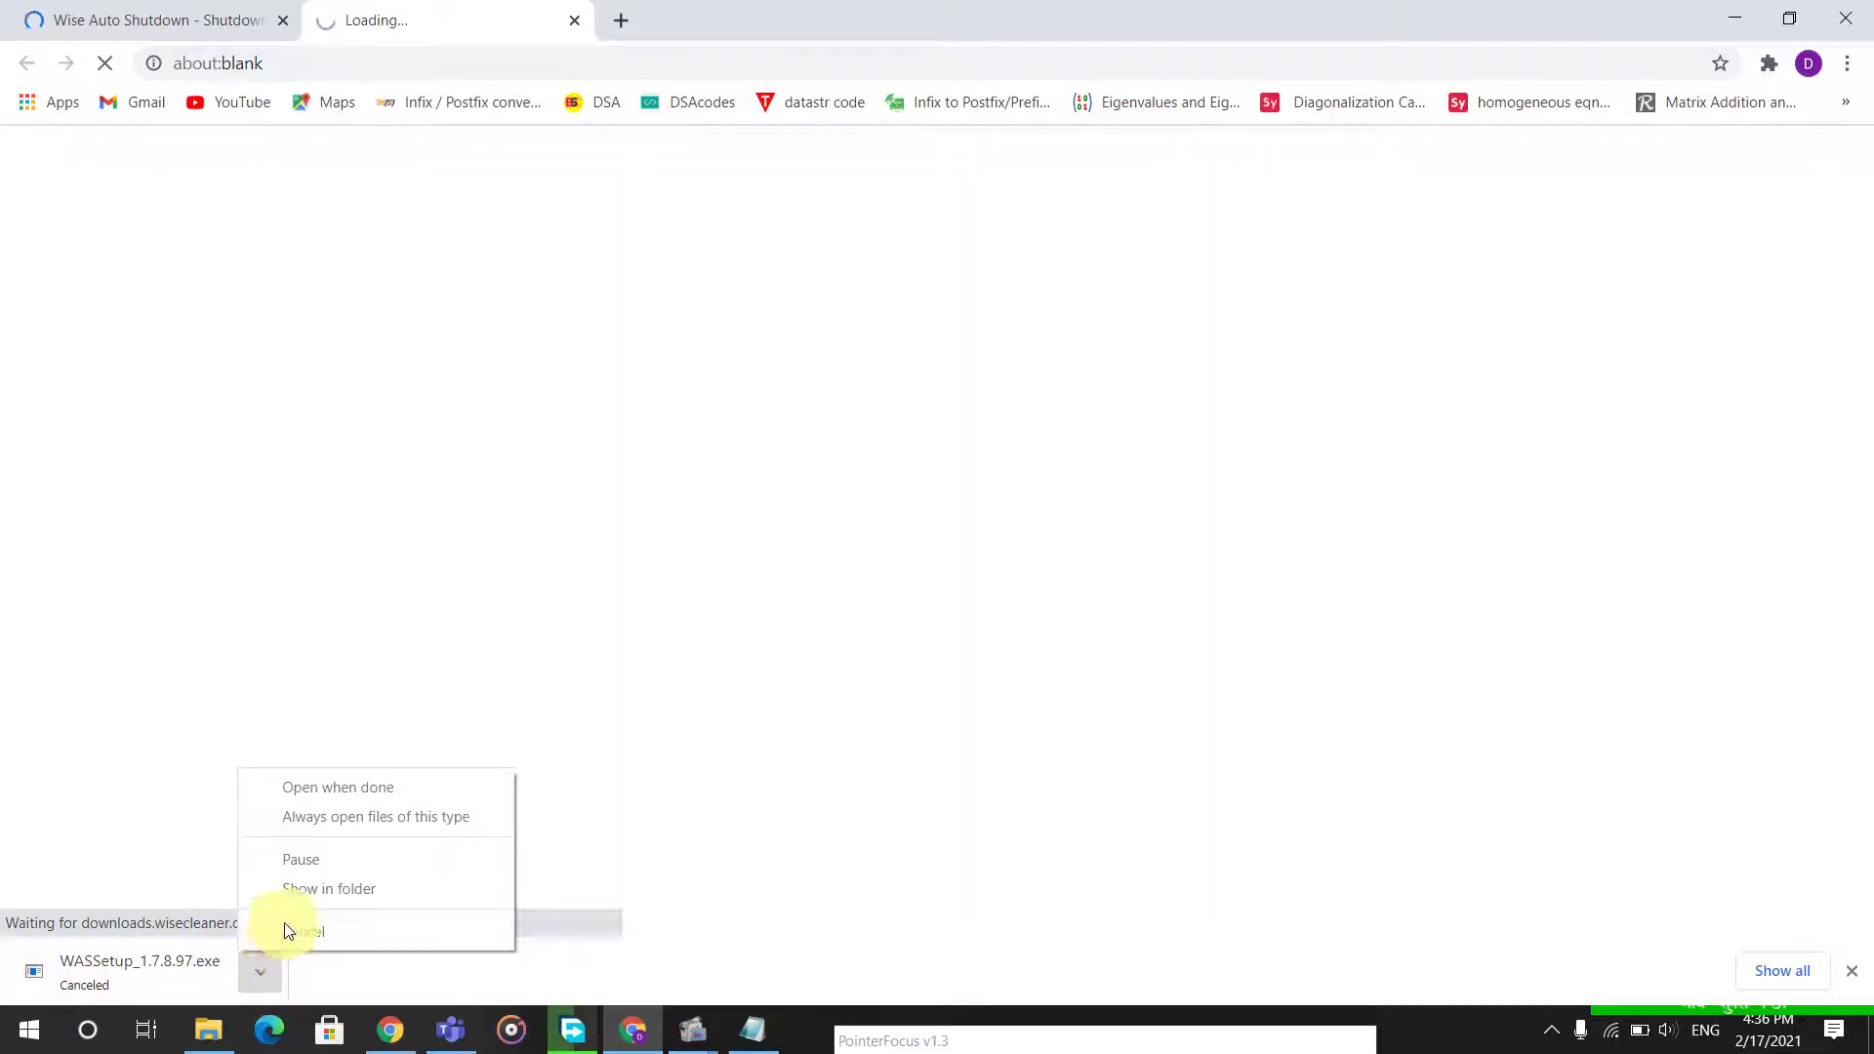
{"action": "left_click", "coordinate": [140, 8]}
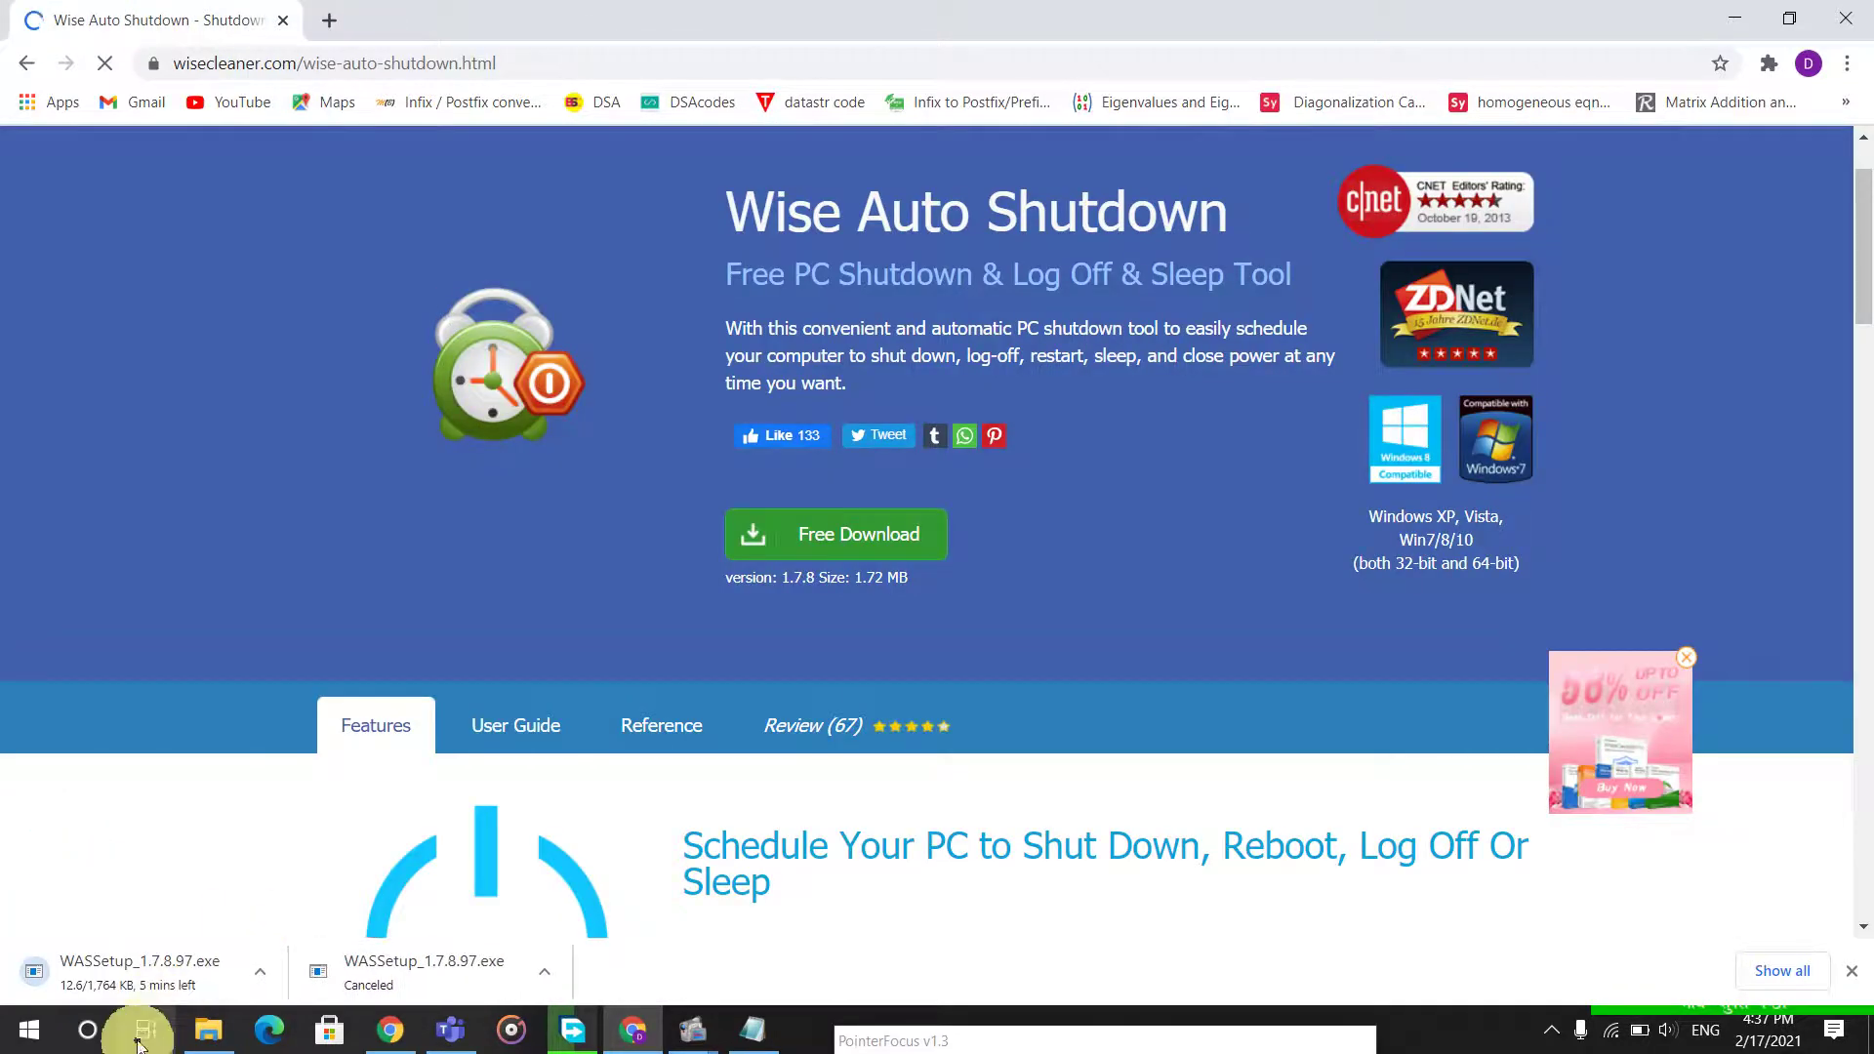
{"action": "left_click", "coordinate": [252, 975]}
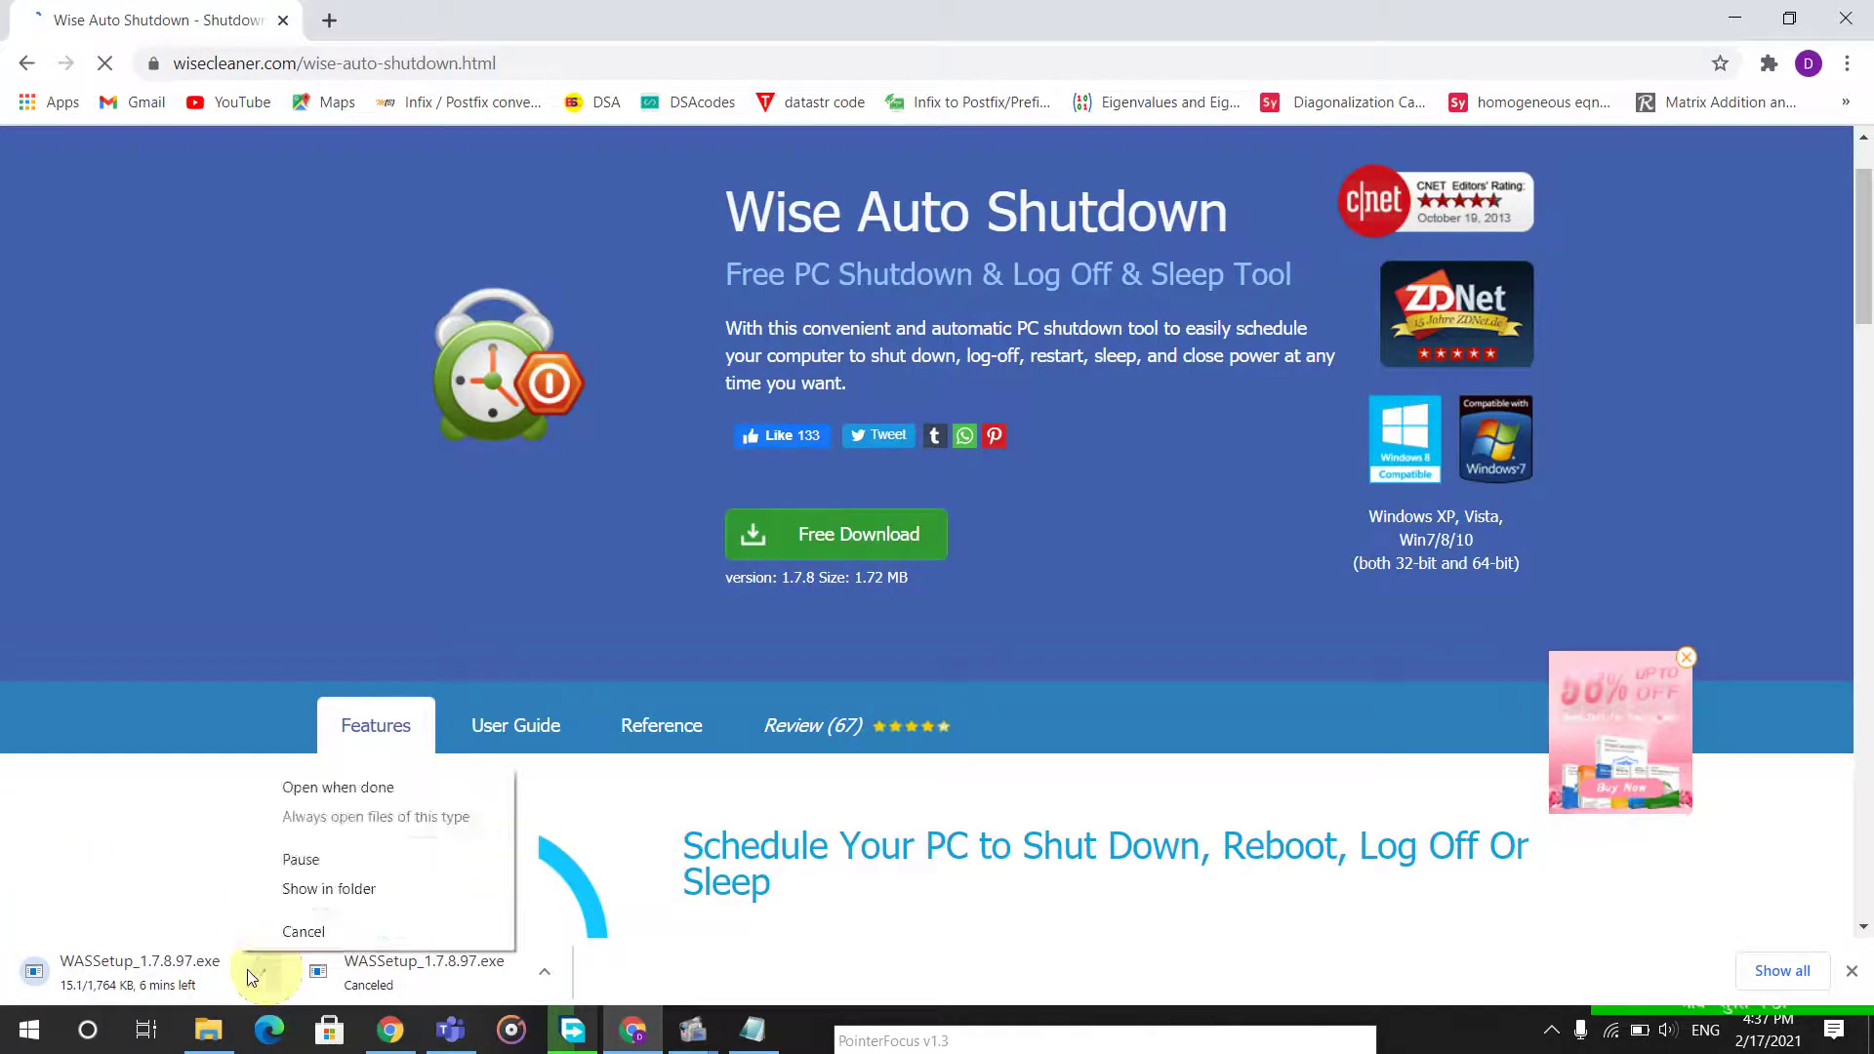
{"action": "left_click", "coordinate": [320, 889]}
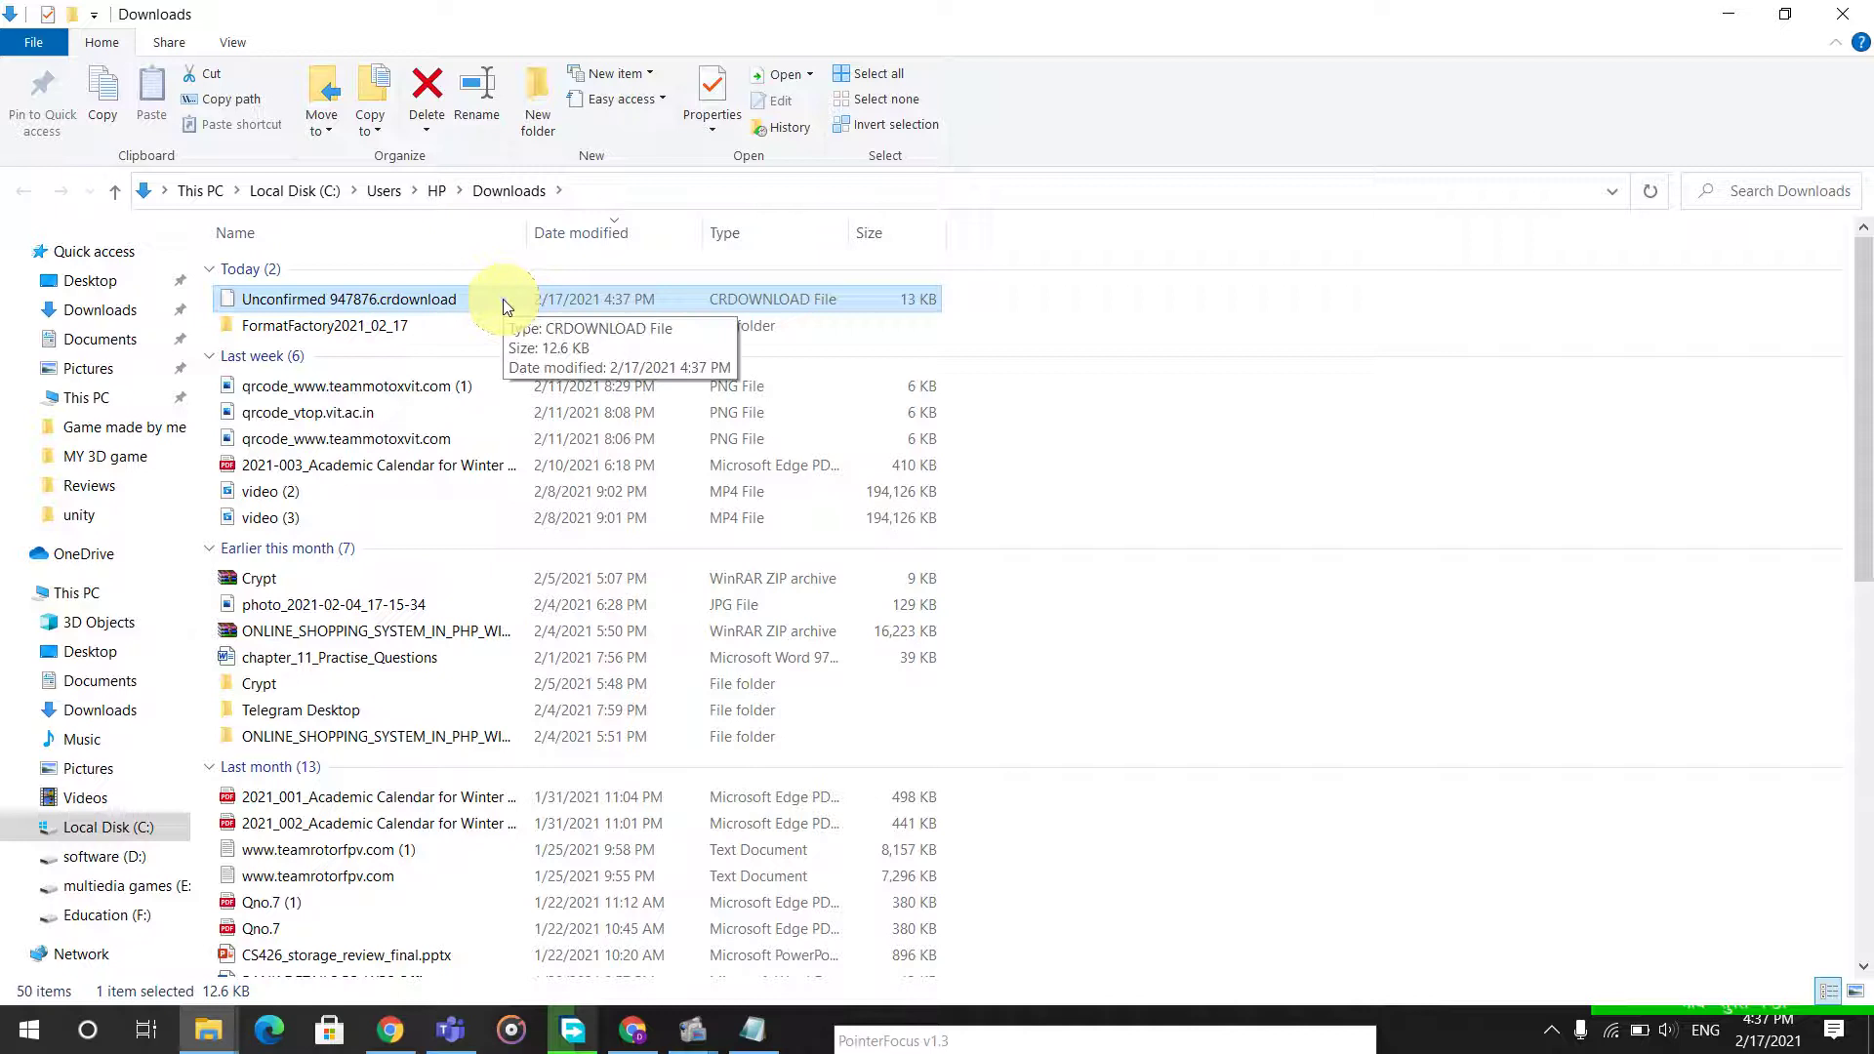
{"action": "left_click", "coordinate": [1844, 14]}
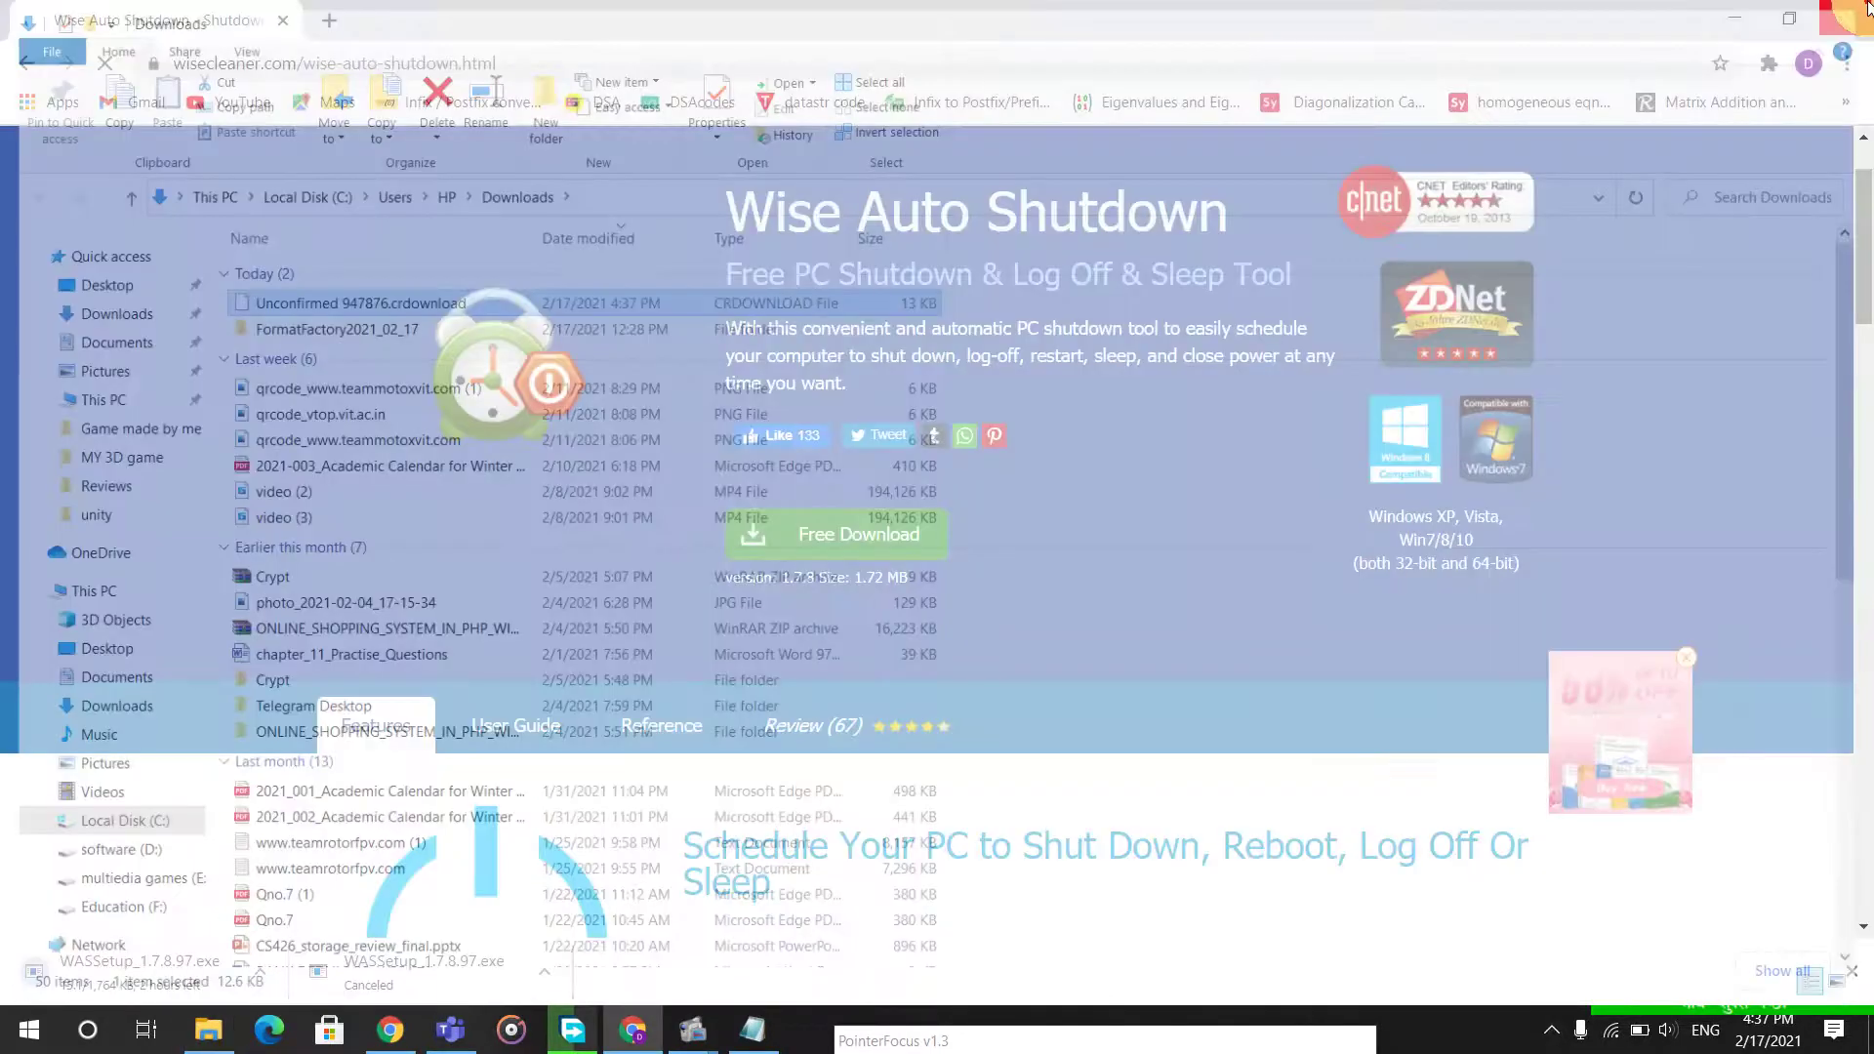
- Cancel the unfinished WASSetup_1.7.8.97.exe download and minimise Chrome
{"action": "left_click", "coordinate": [273, 971]}
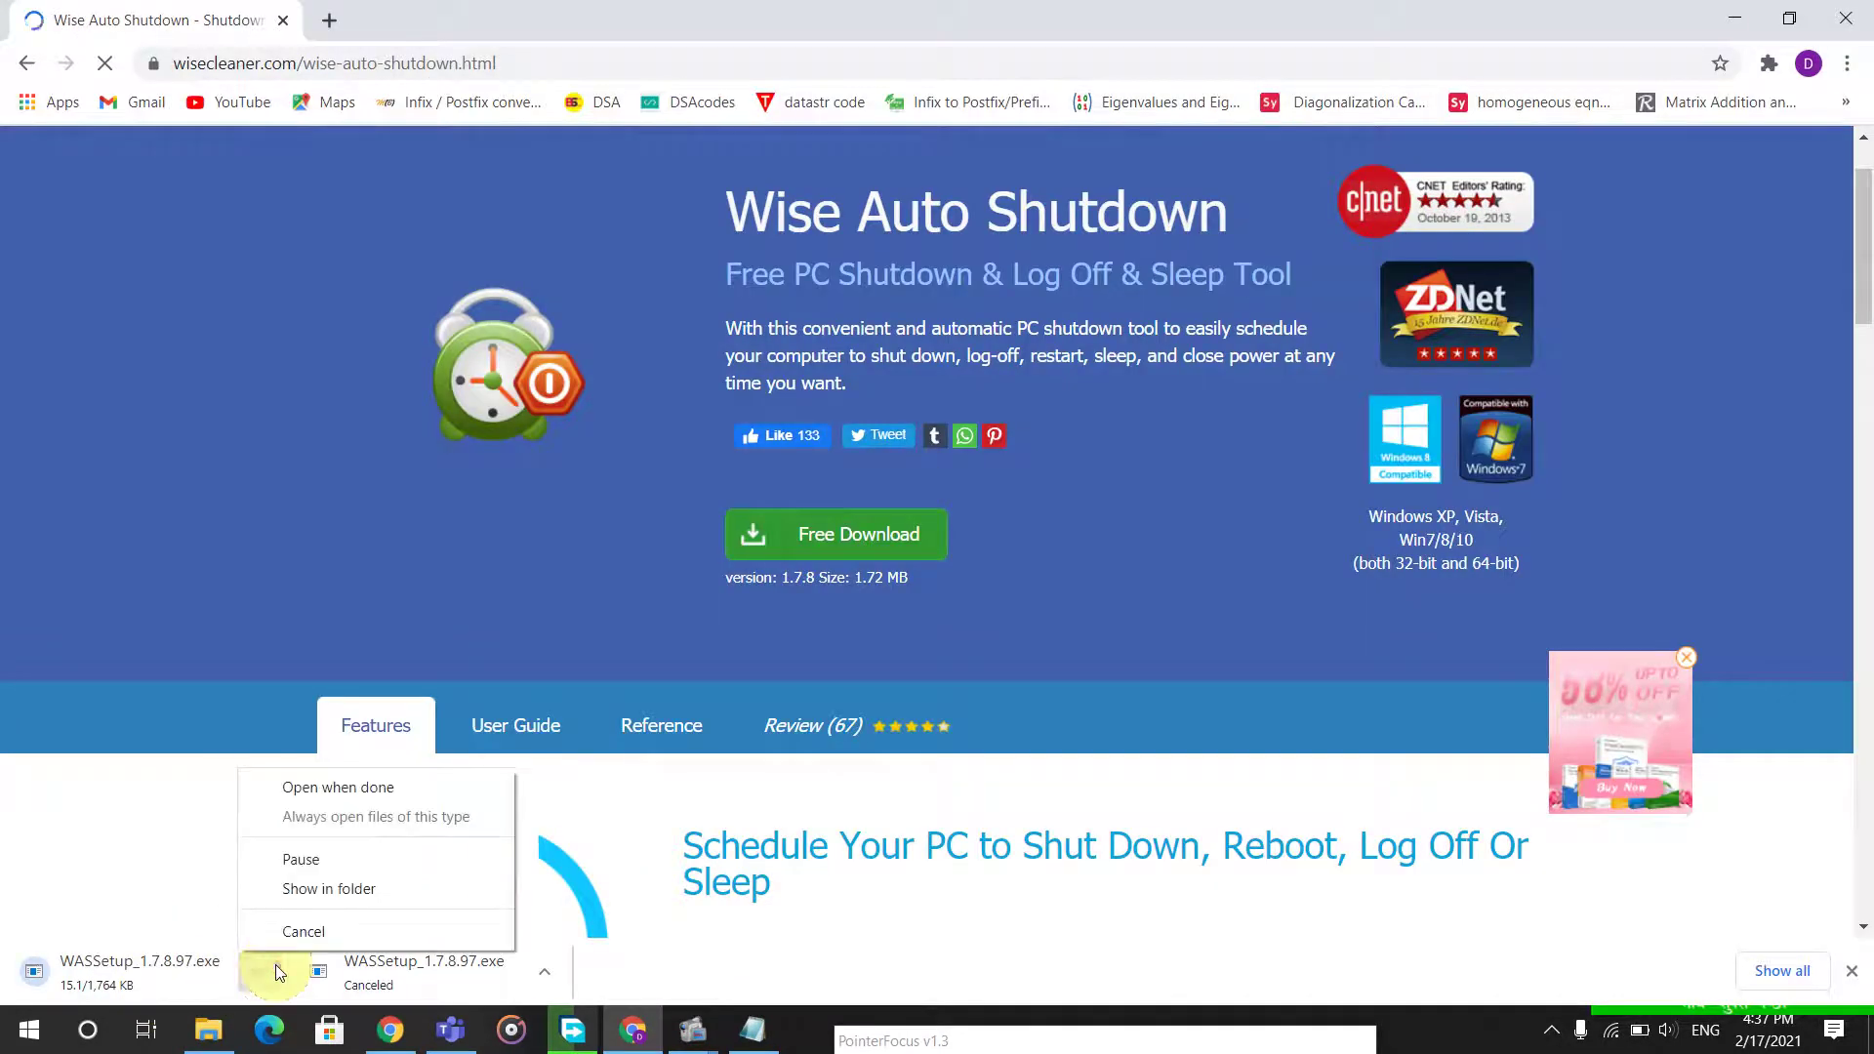
{"action": "left_click", "coordinate": [279, 931]}
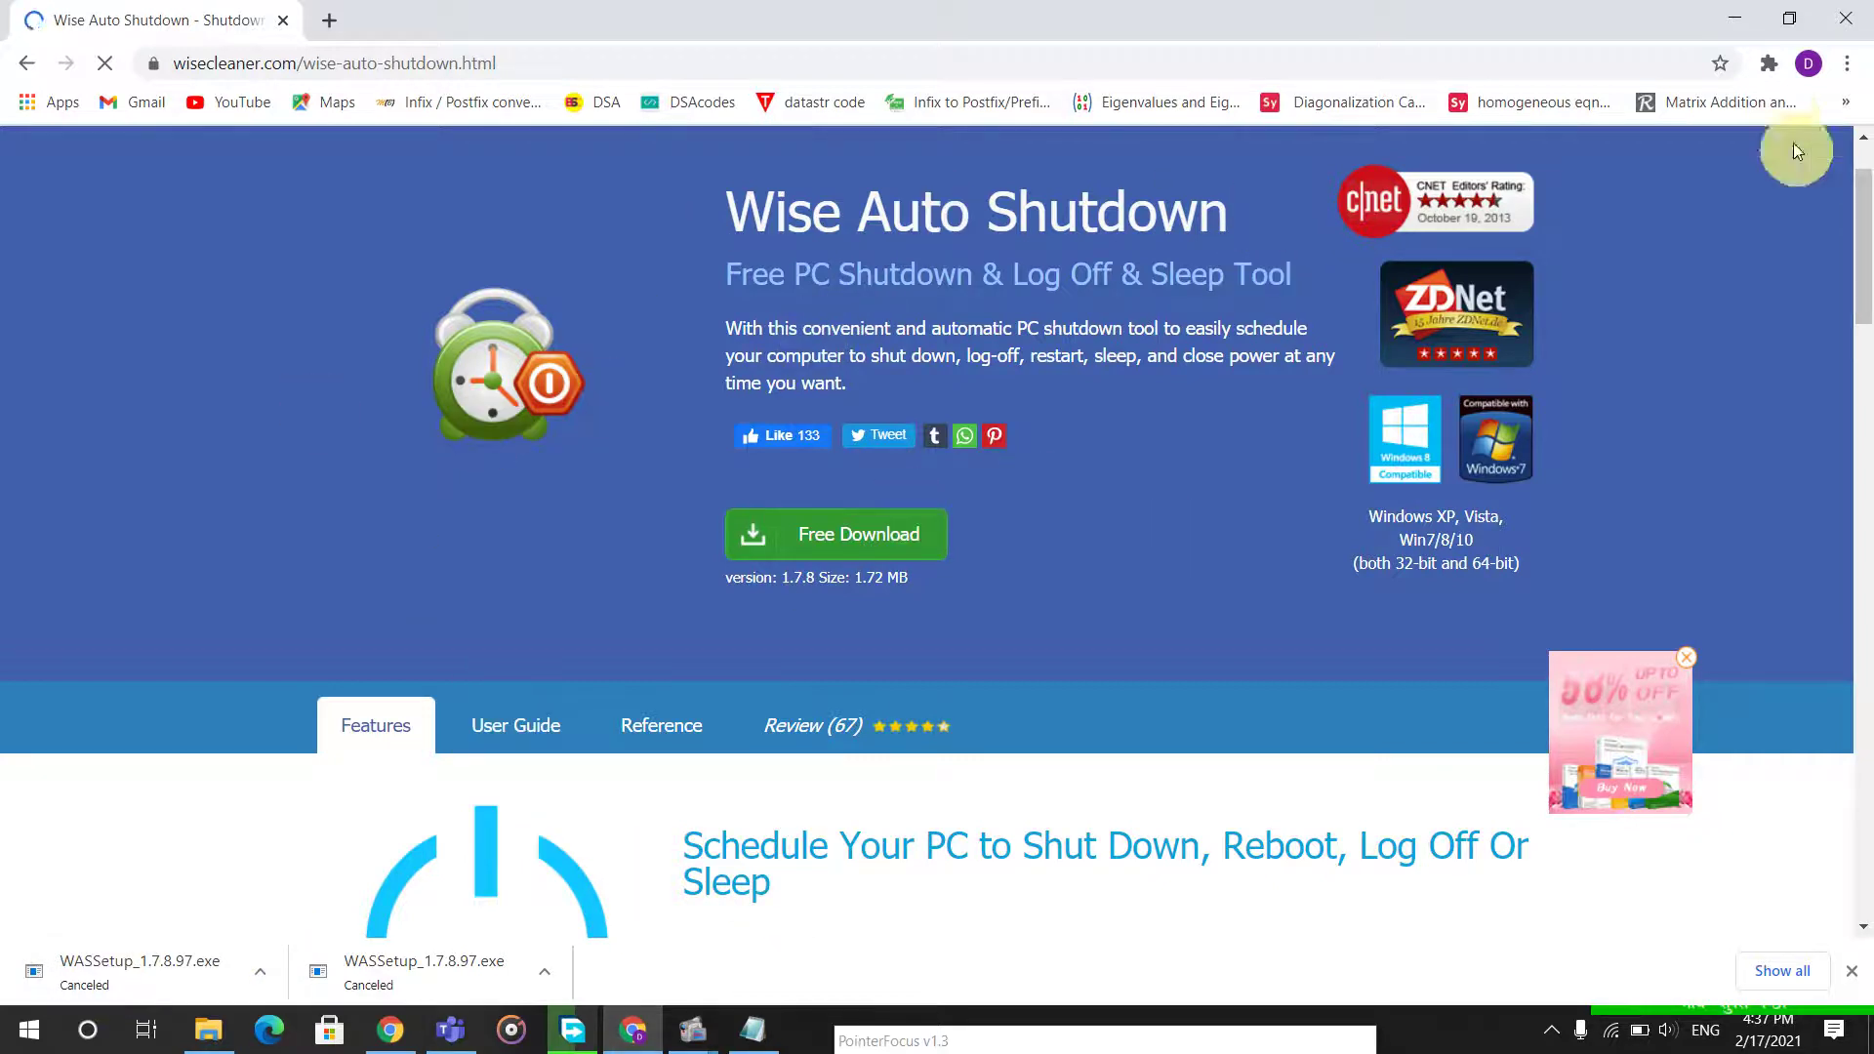
{"action": "left_click", "coordinate": [1746, 12]}
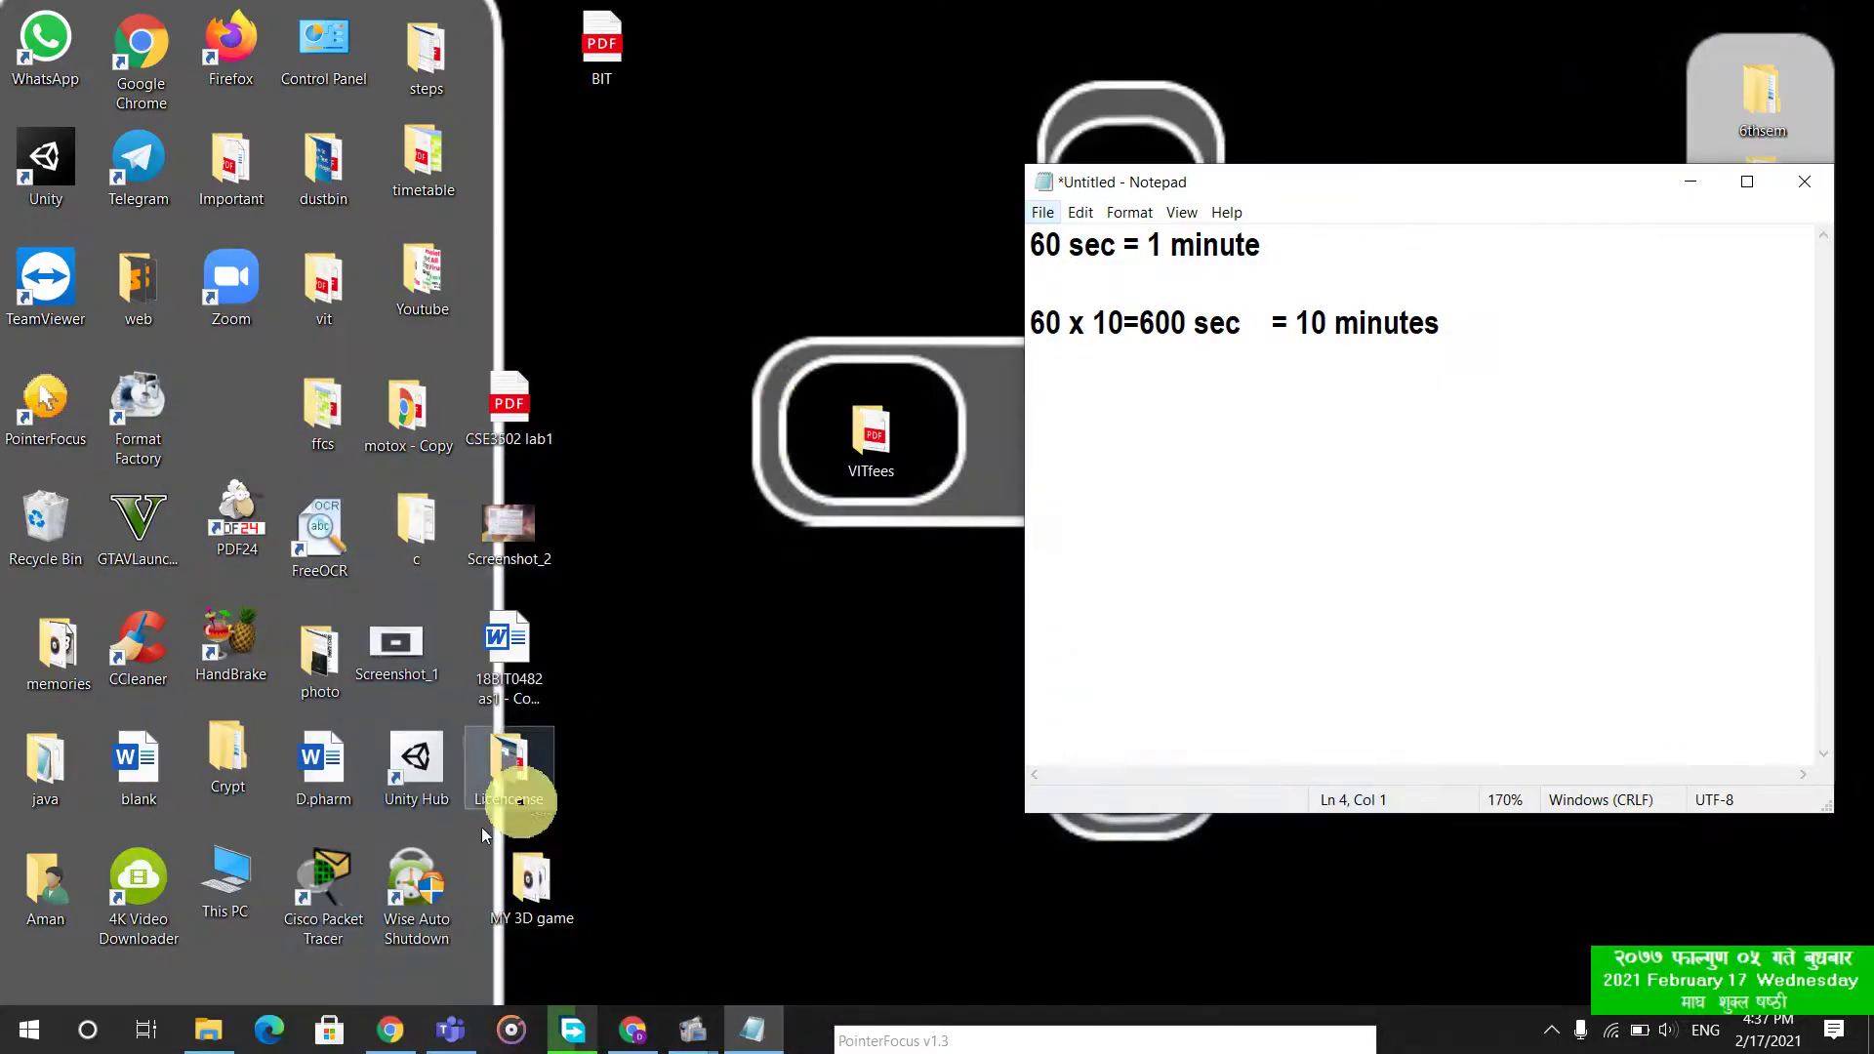
- Launch Wise Auto Shutdown, choose Specify time, keep 2/17/2021 and set 6:00:00 PM
{"action": "double_click", "coordinate": [425, 884]}
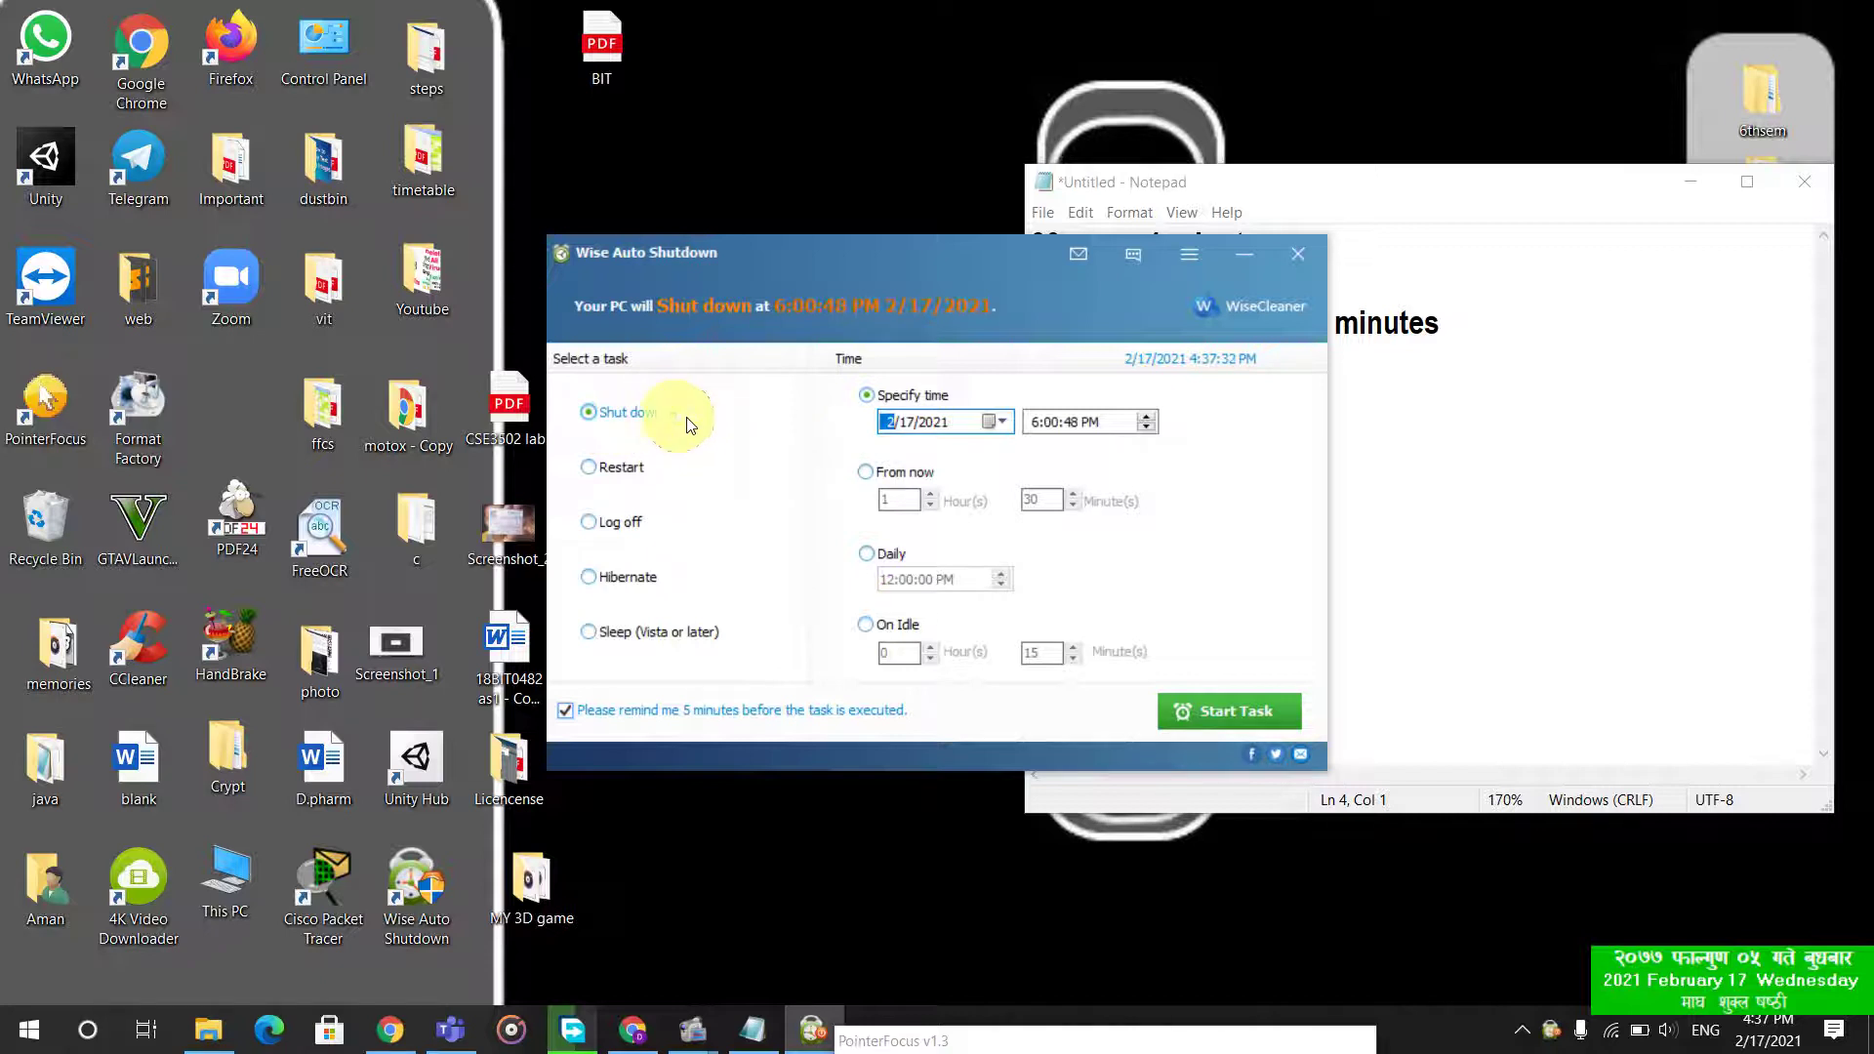
{"action": "left_click", "coordinate": [867, 398]}
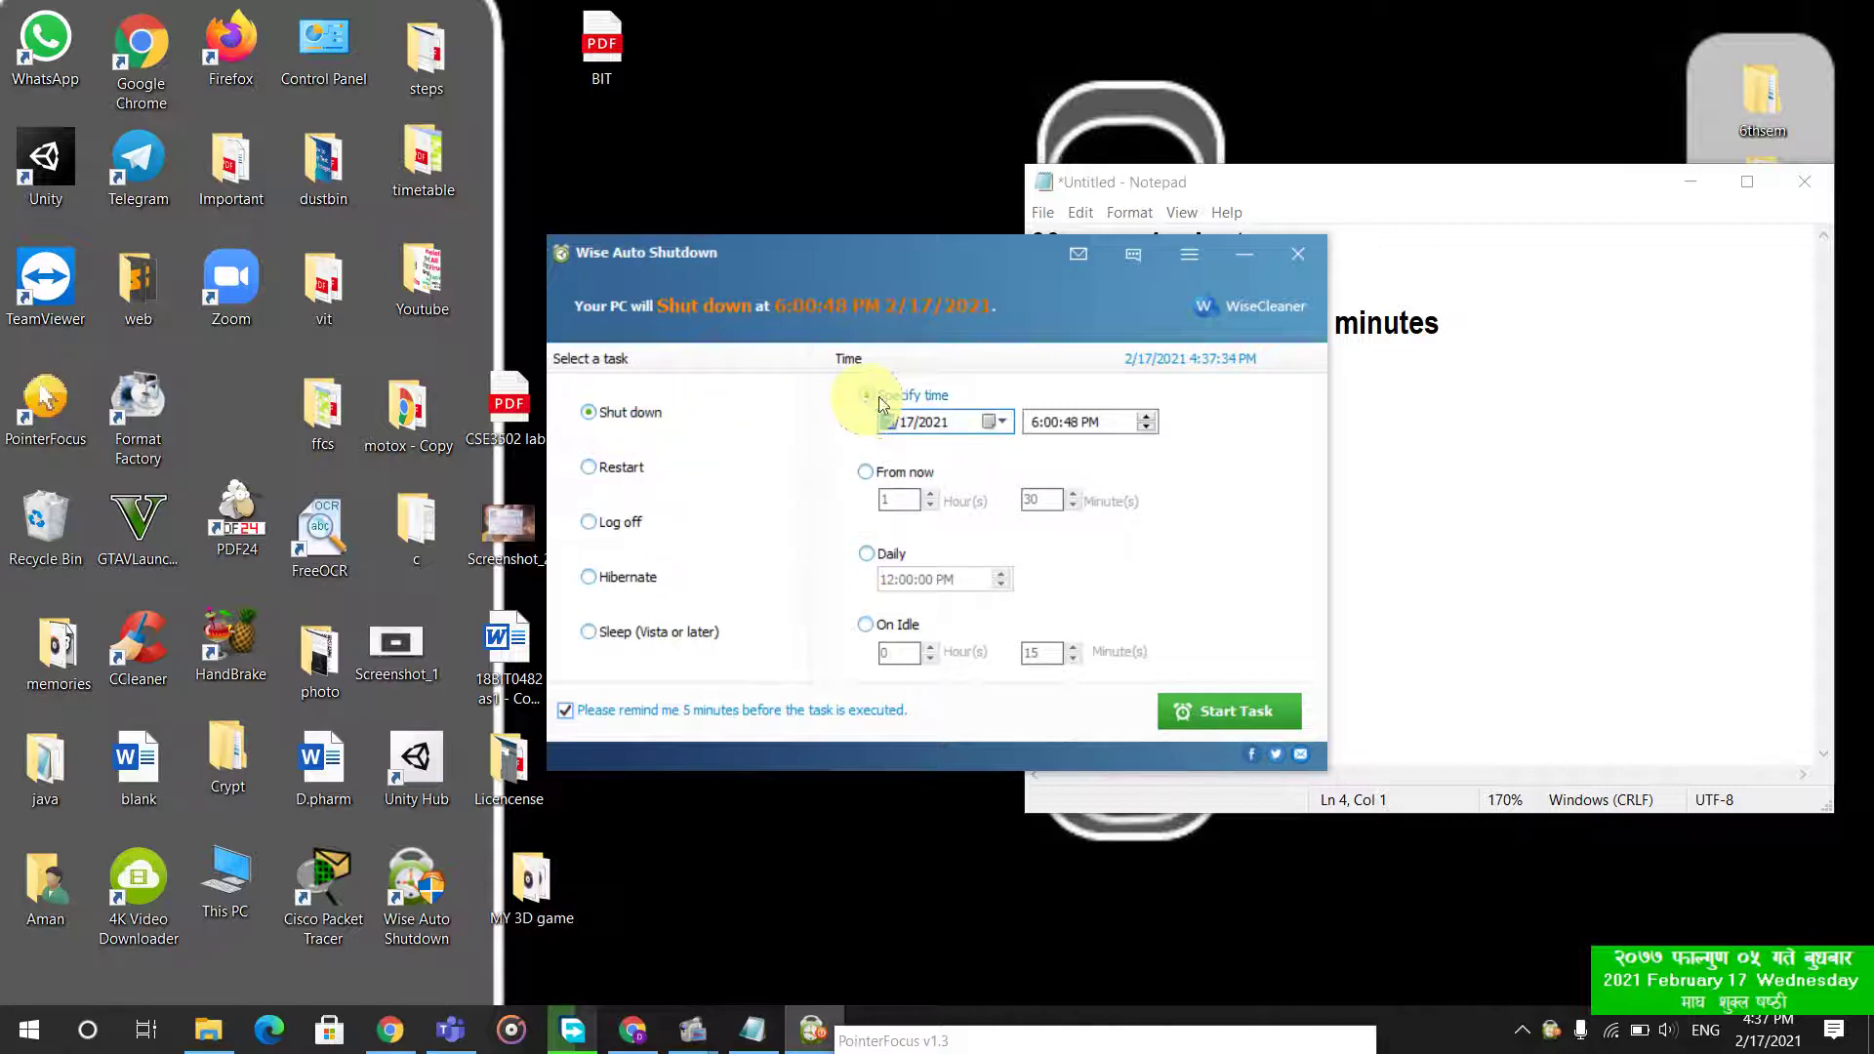
{"action": "left_click", "coordinate": [997, 423]}
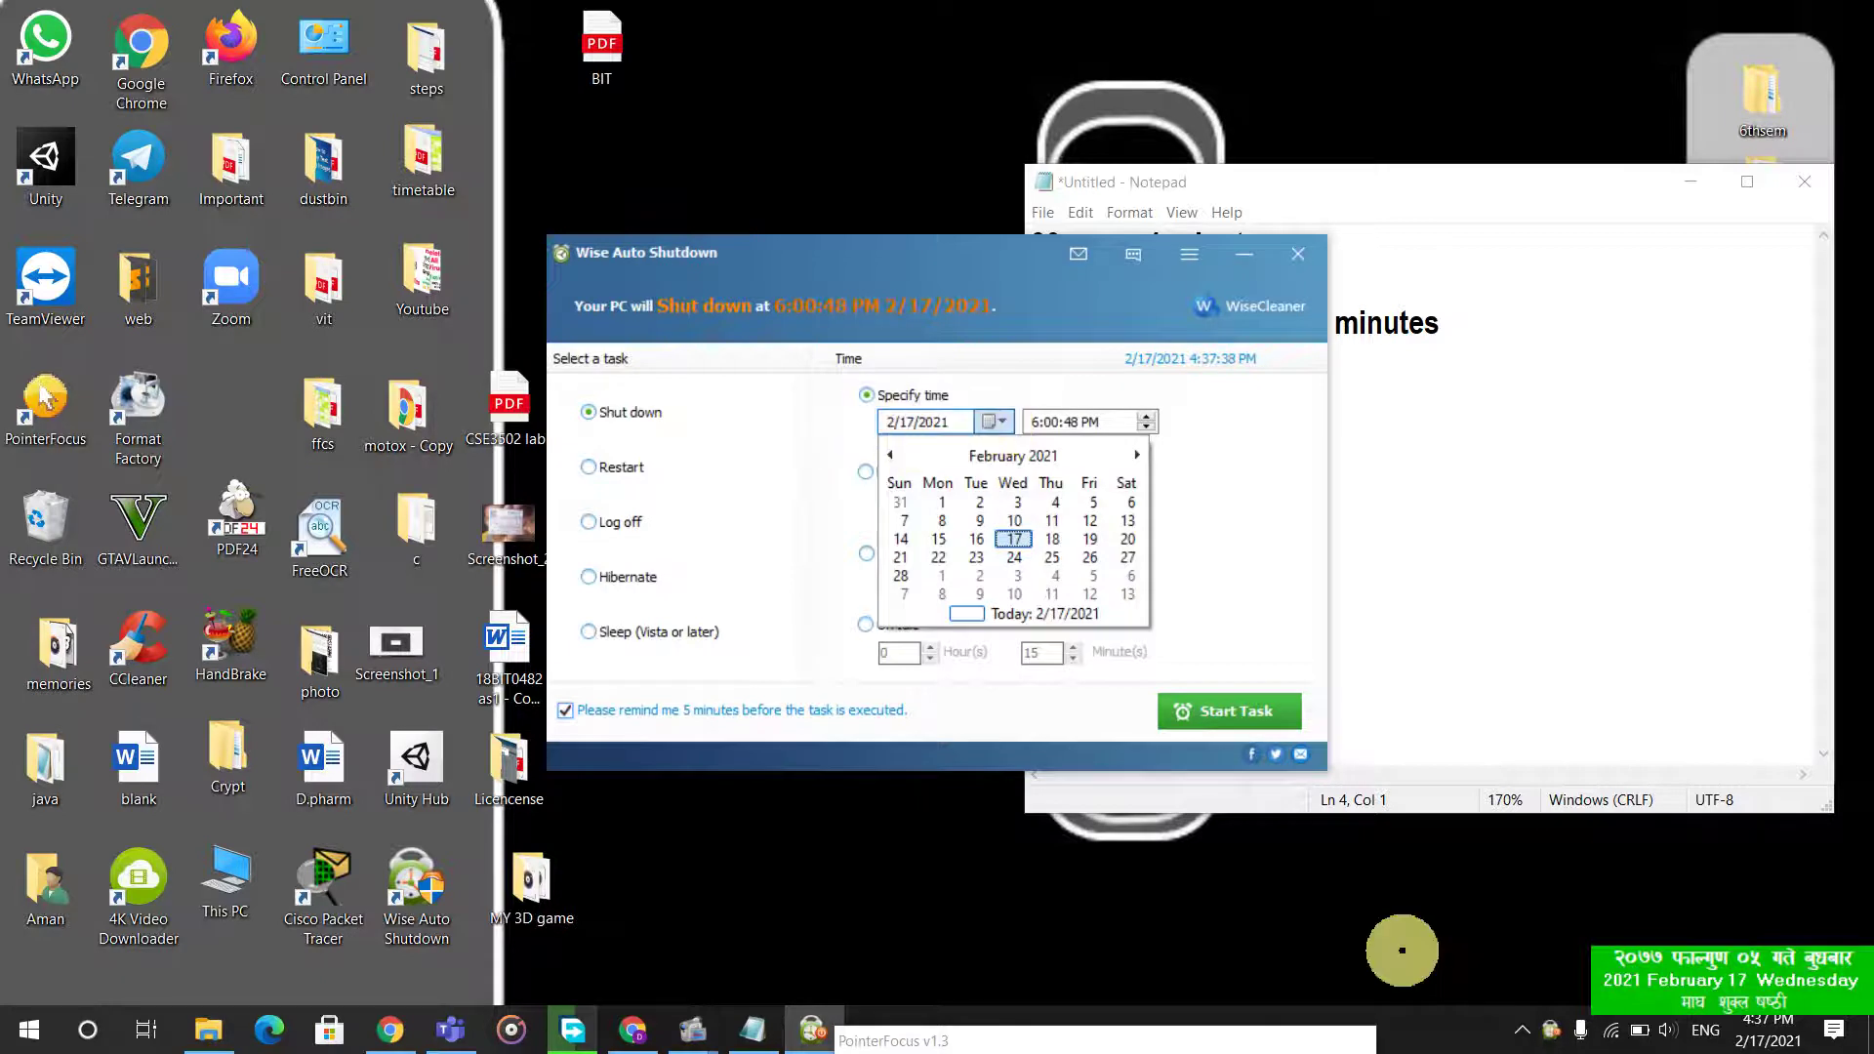
{"action": "left_click", "coordinate": [1260, 530]}
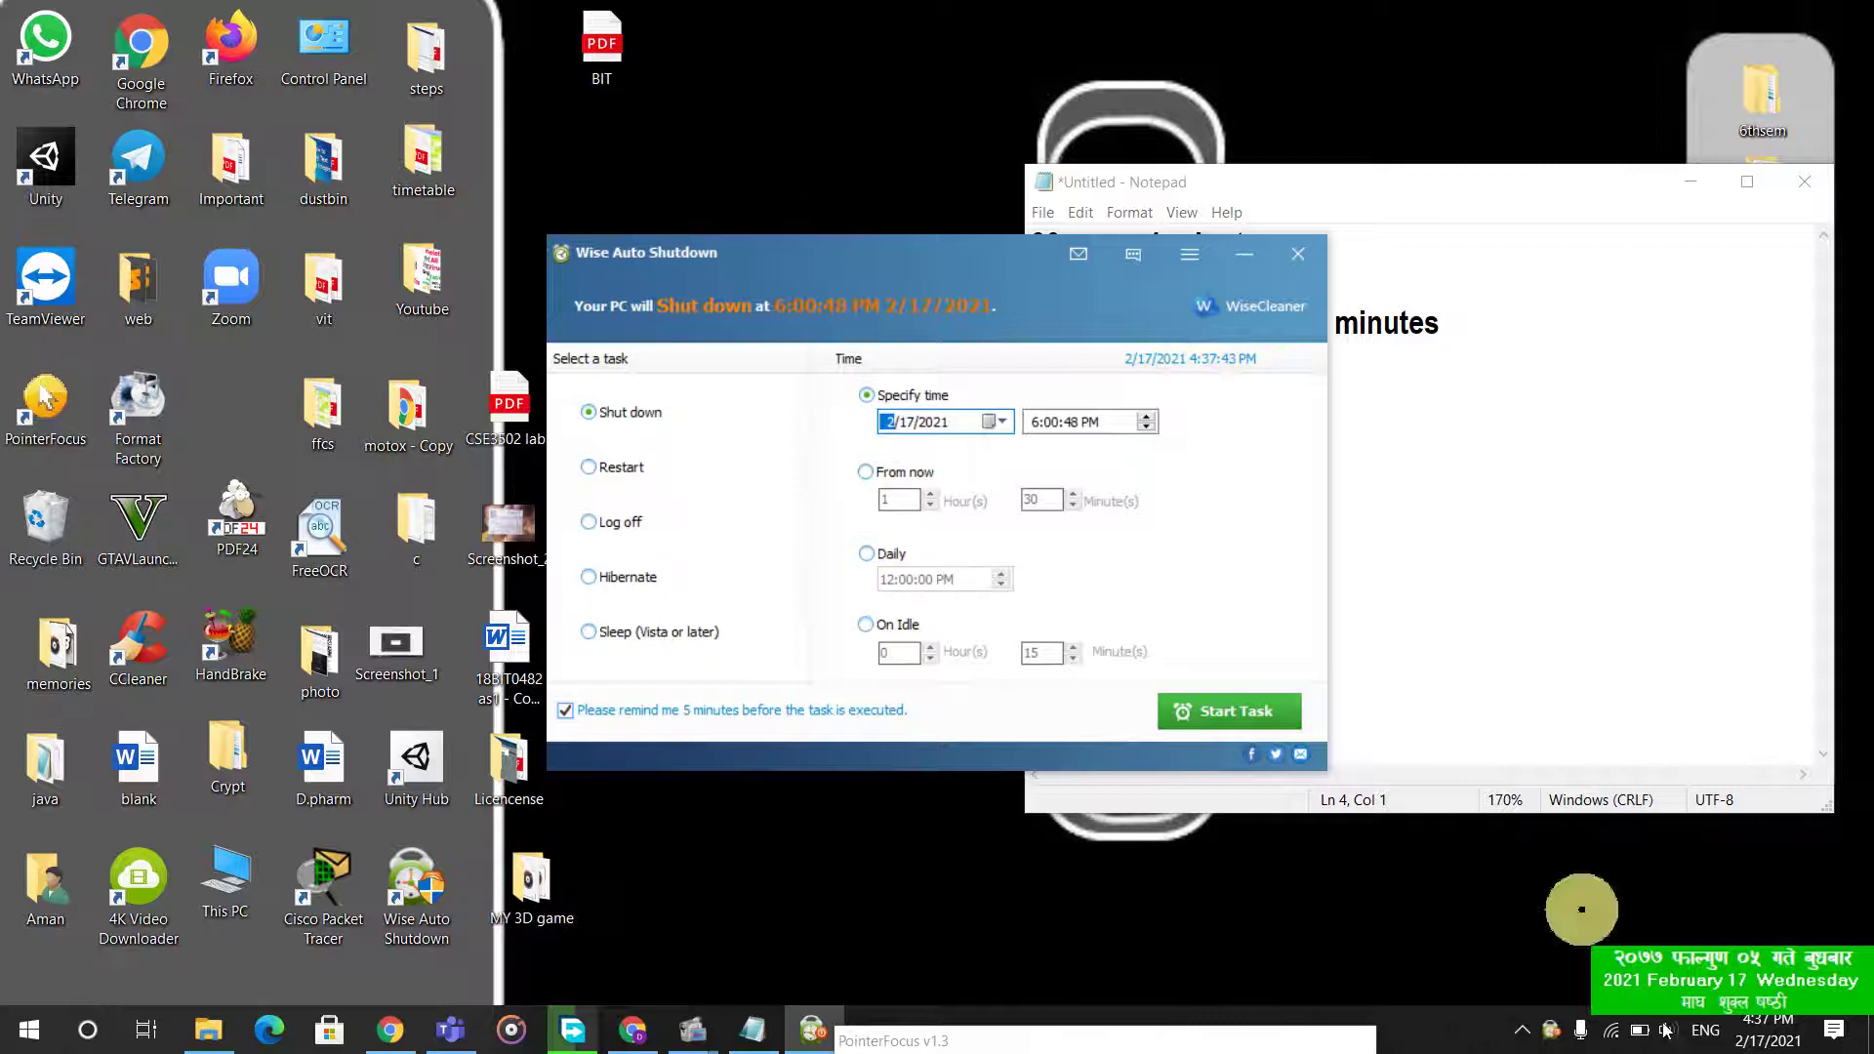
{"action": "left_click", "coordinate": [1028, 430]}
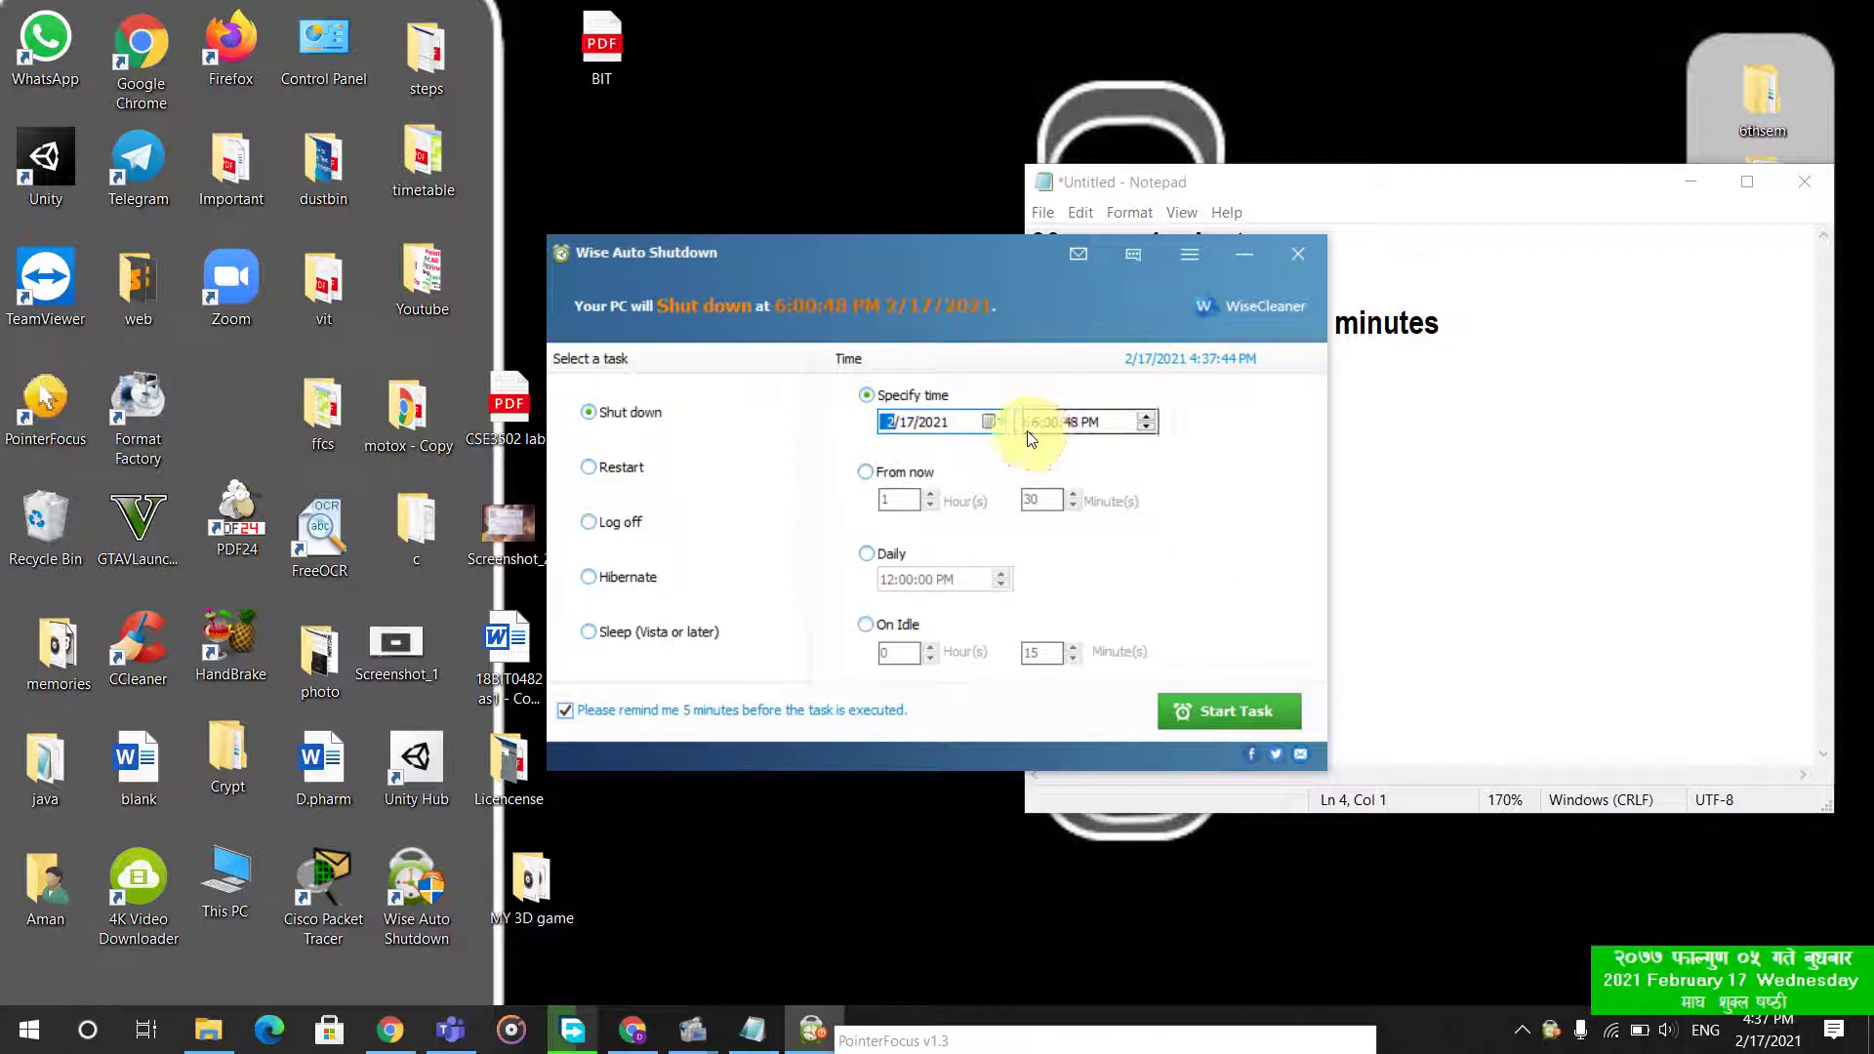
{"action": "left_click", "coordinate": [1039, 424]}
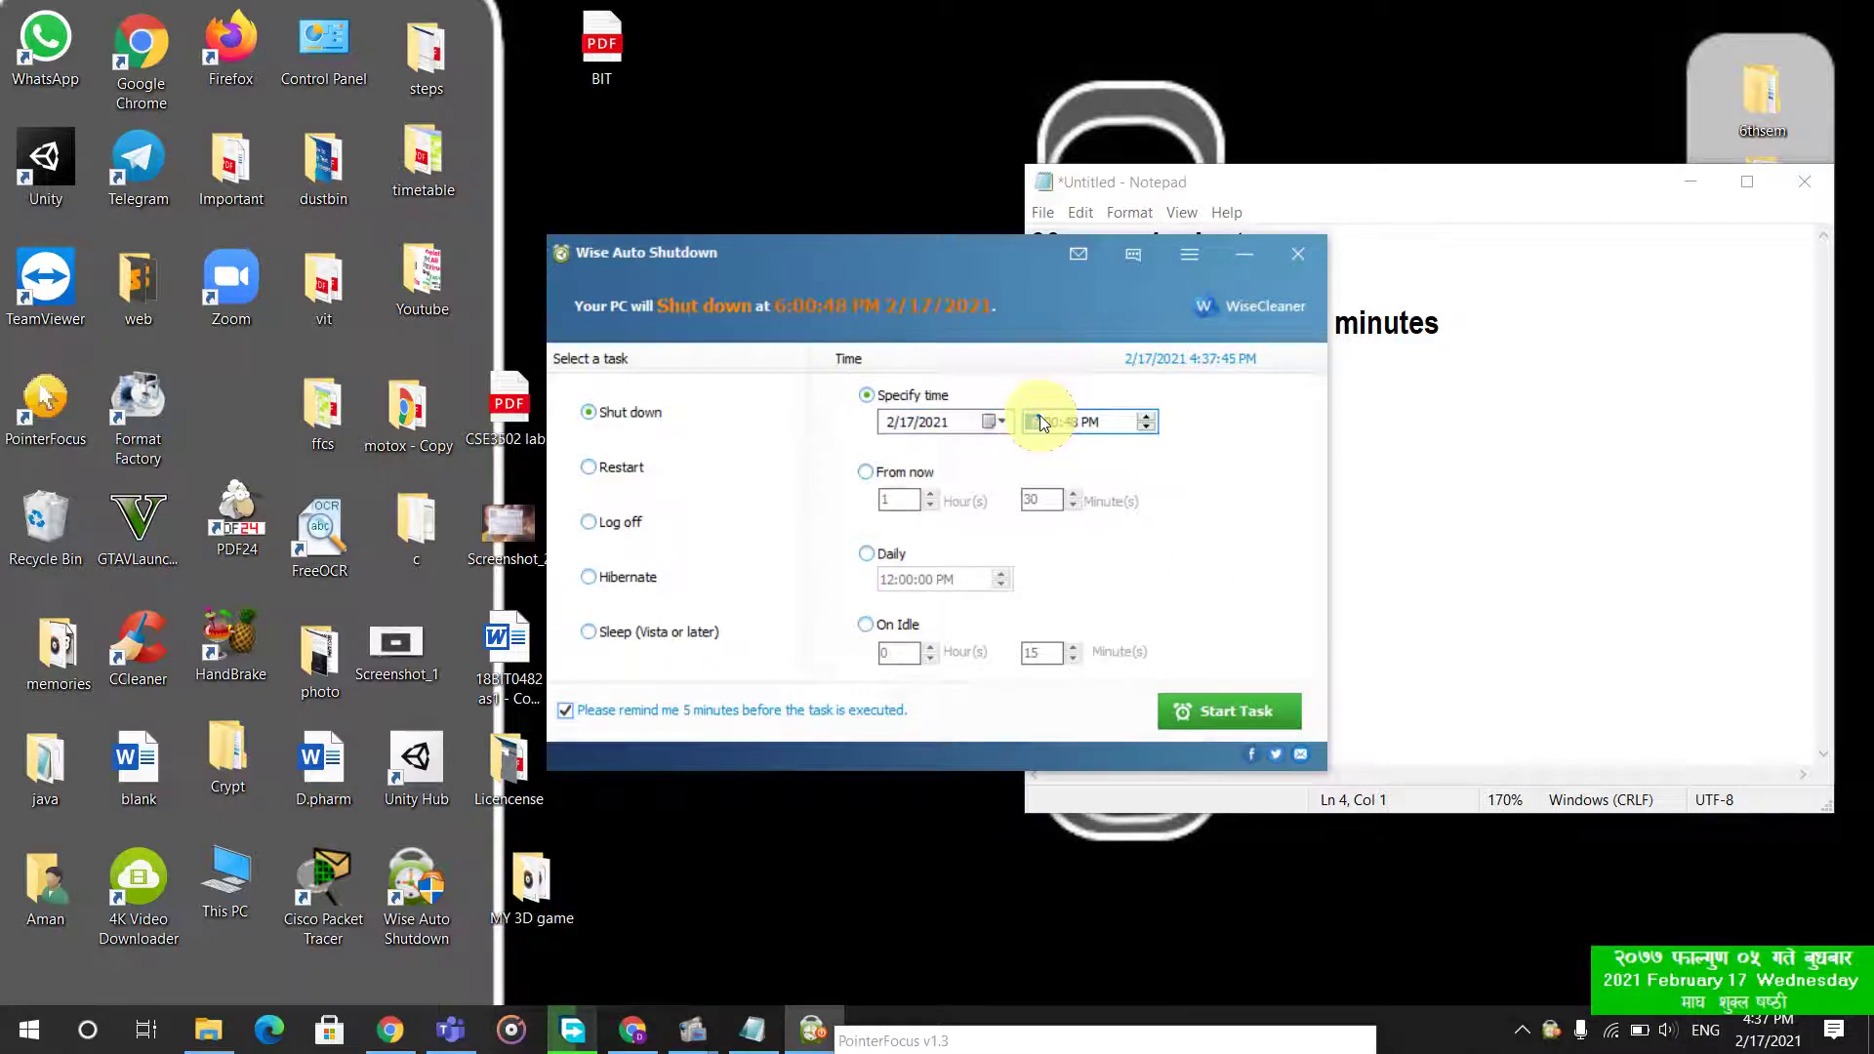
{"action": "left_click", "coordinate": [1069, 423]}
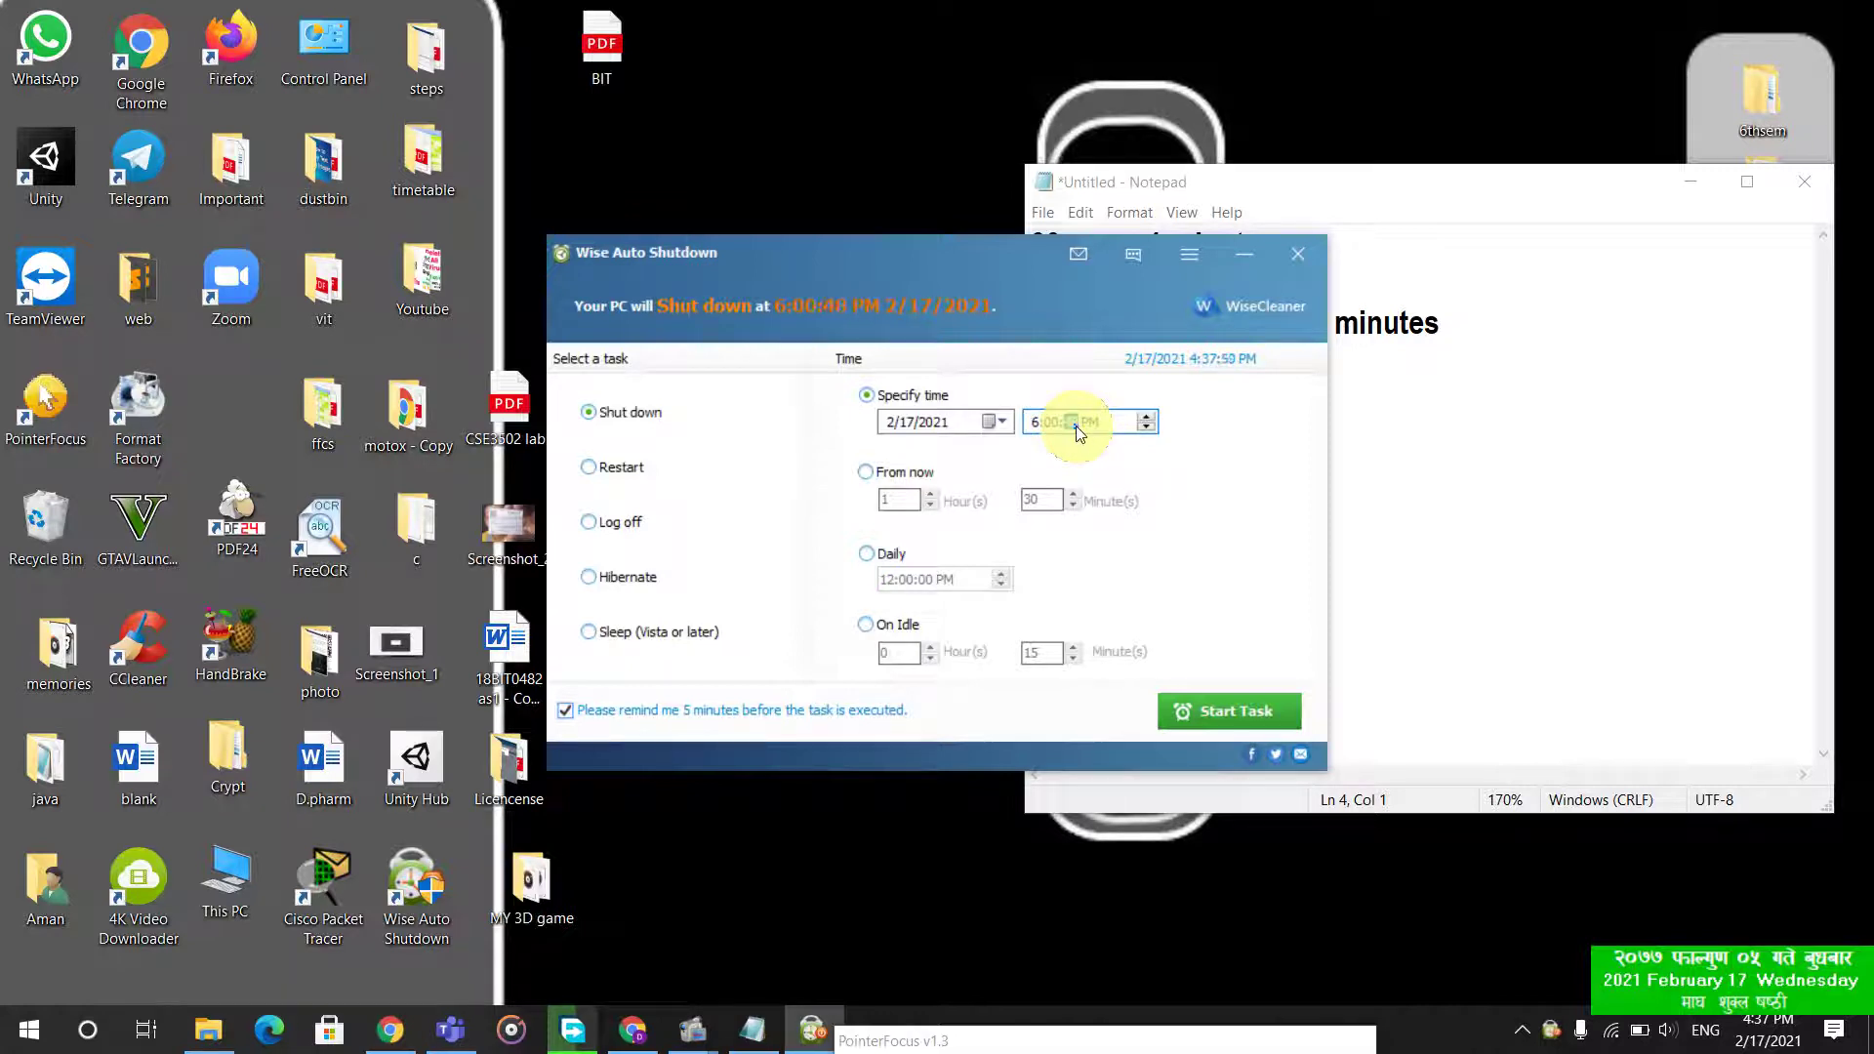
{"action": "type", "text": "00"}
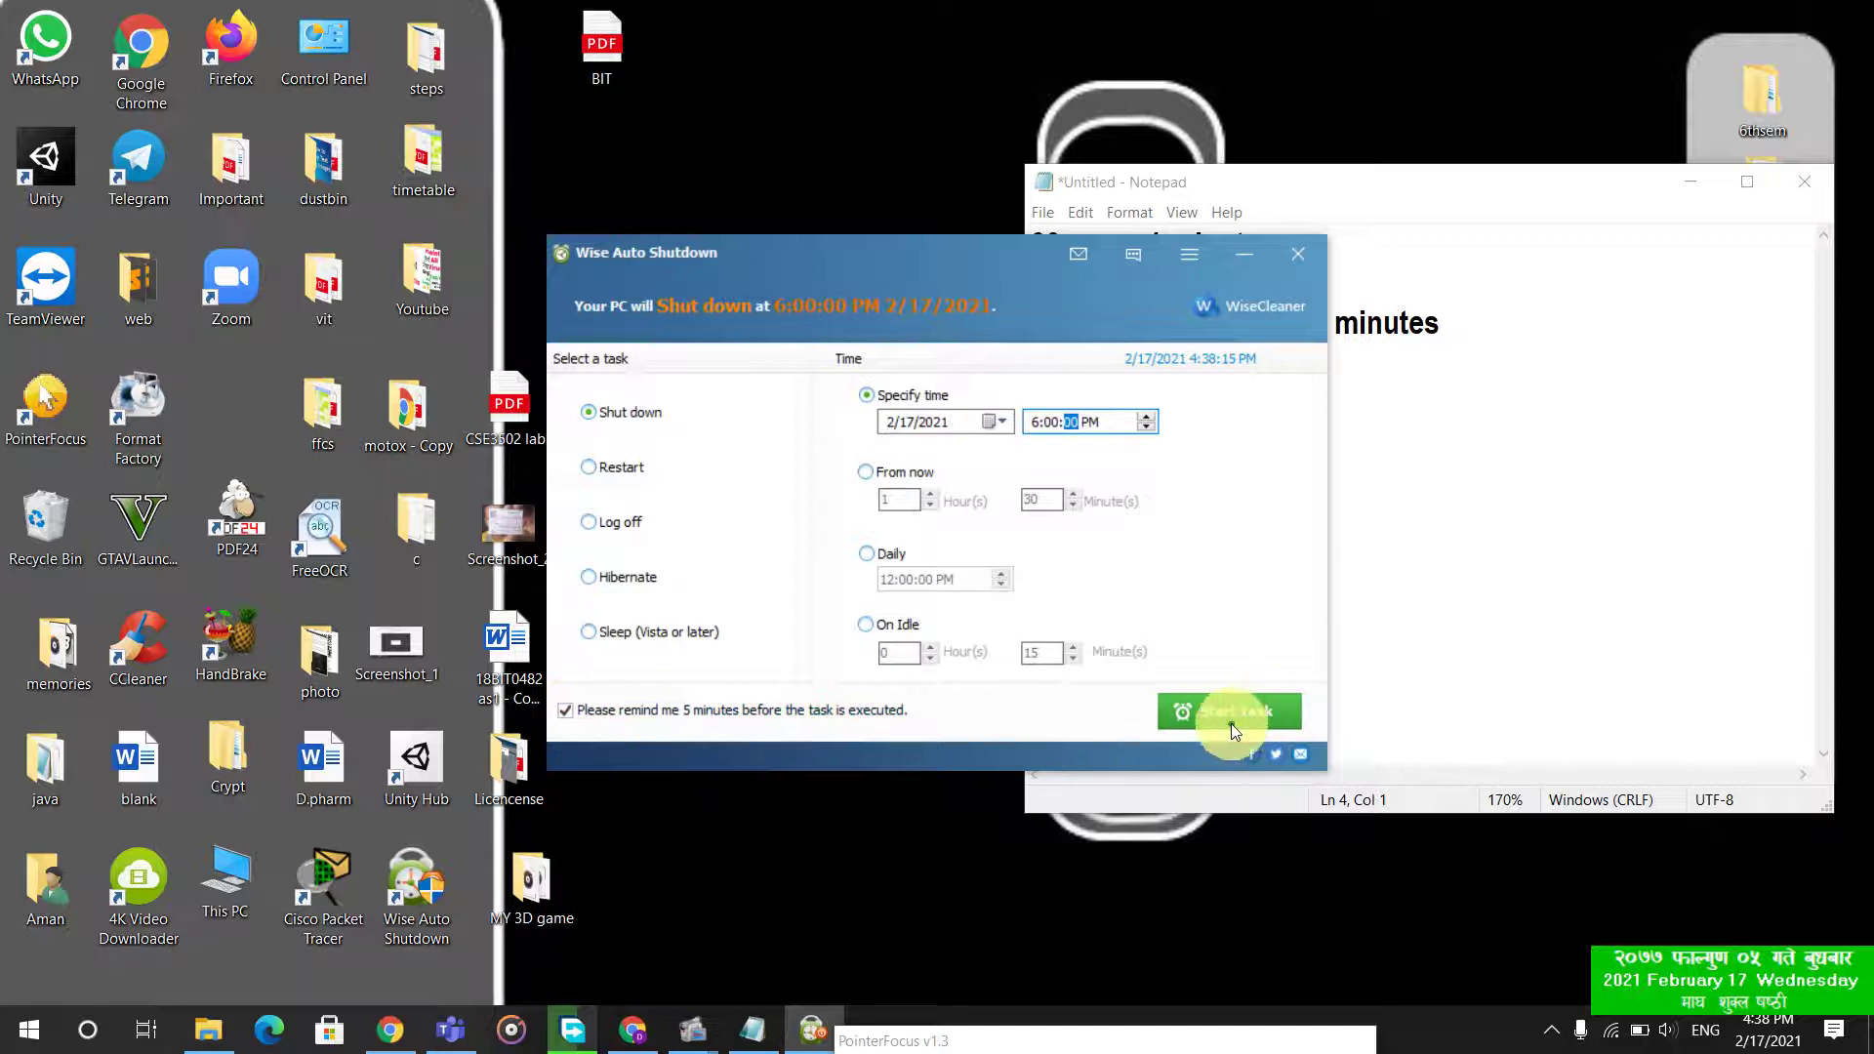
- Start the 6:00:00 PM shutdown task, acknowledge the background notice, and reopen it from the tray
{"action": "left_click", "coordinate": [1181, 716]}
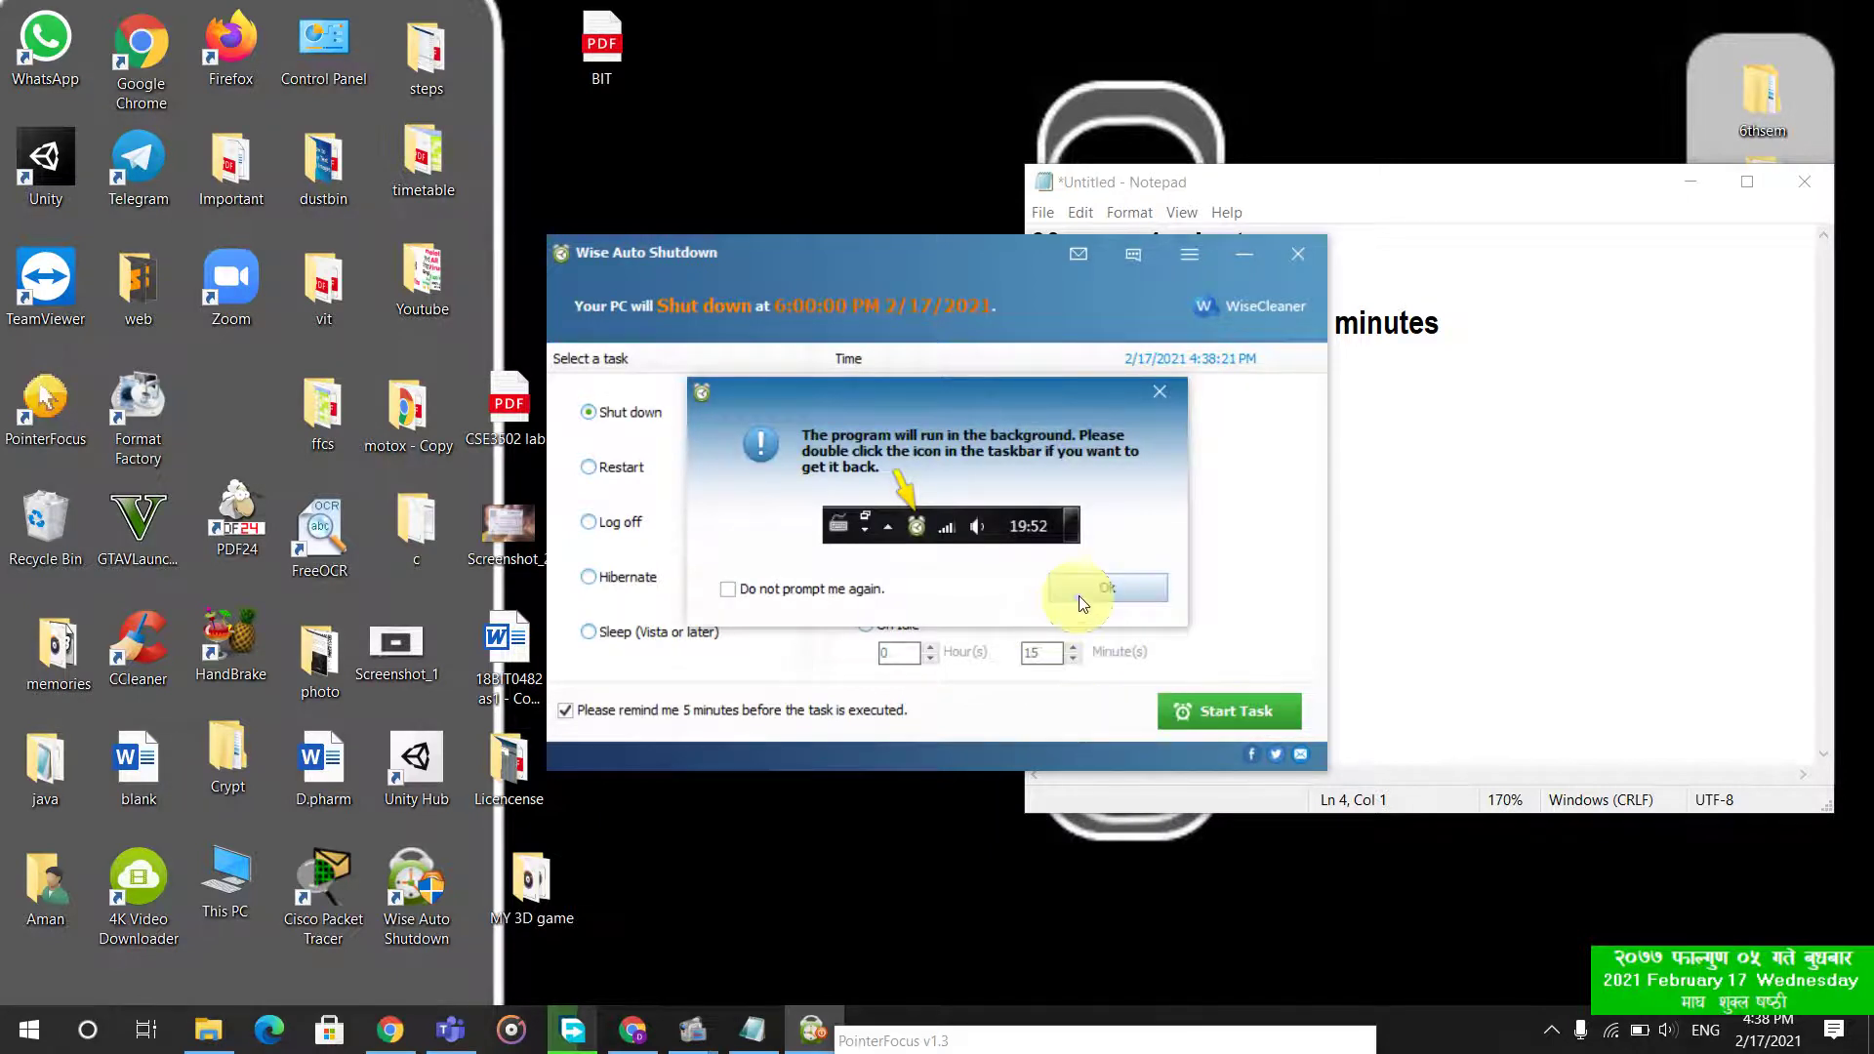
{"action": "left_click", "coordinate": [1113, 589]}
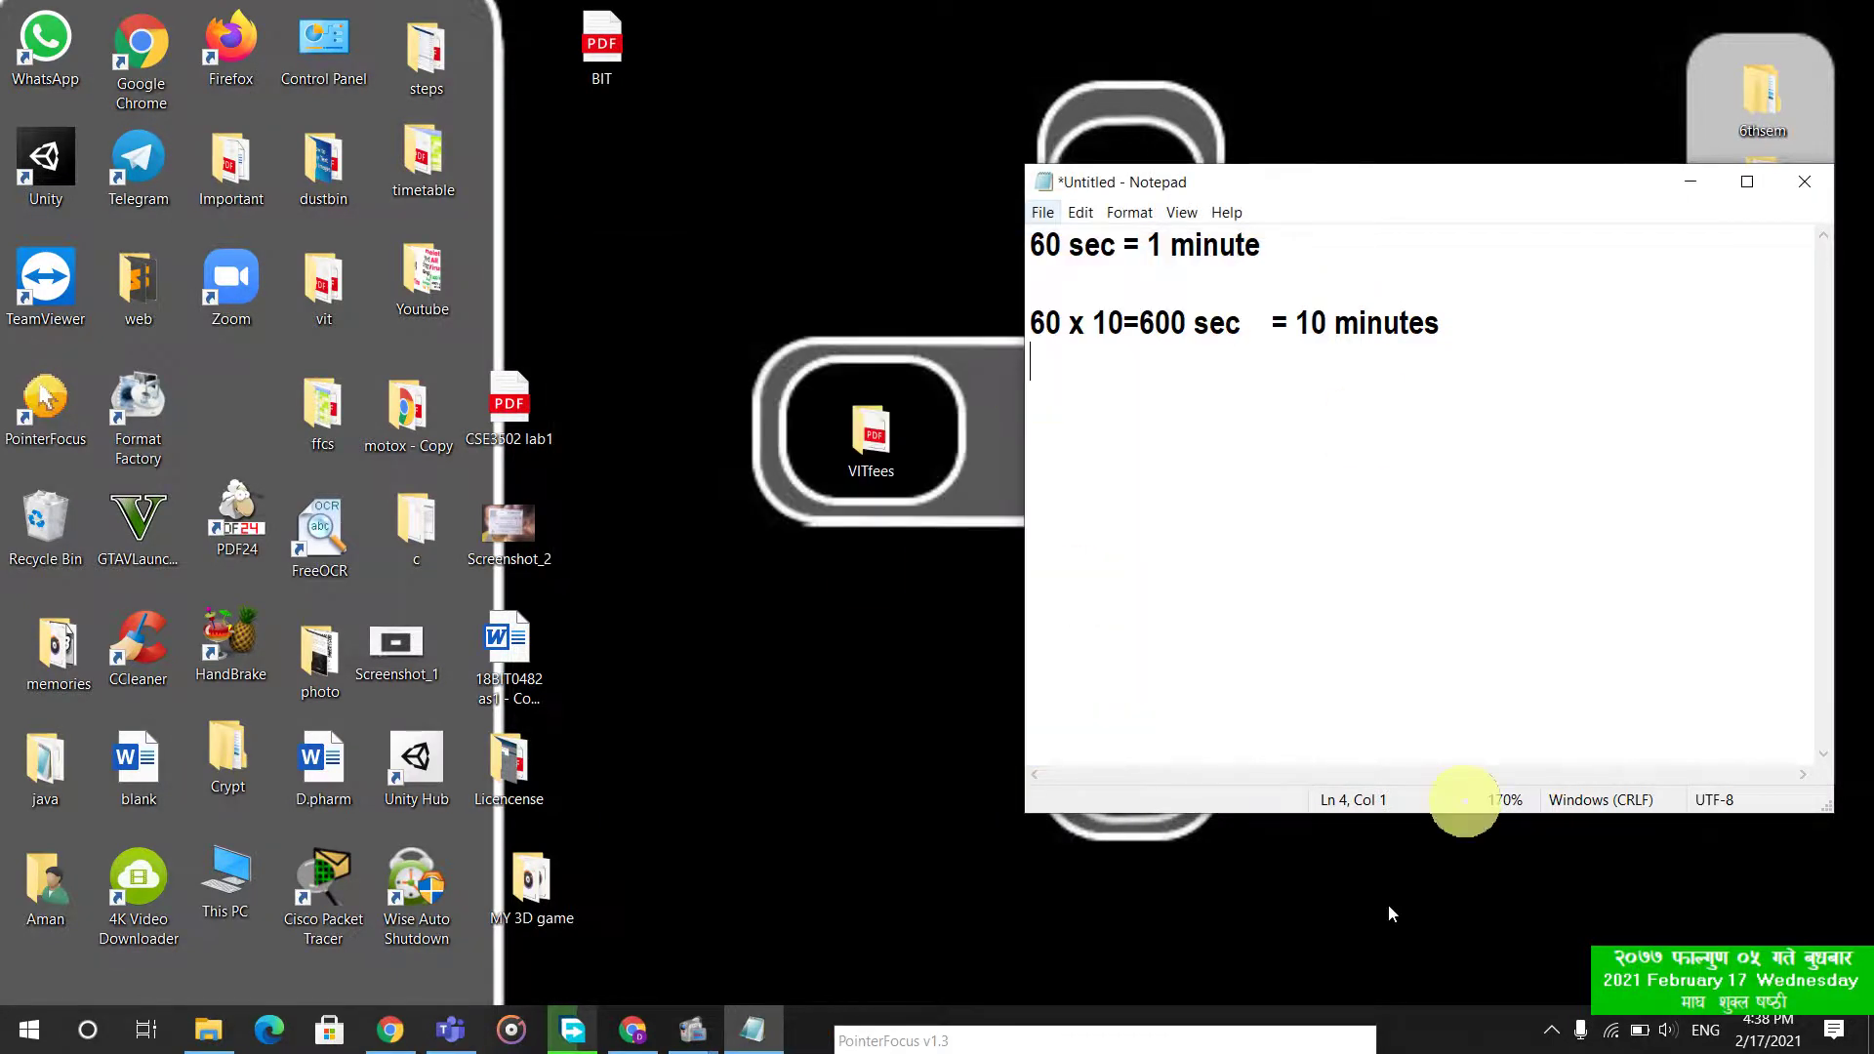
{"action": "left_click", "coordinate": [1552, 1029]}
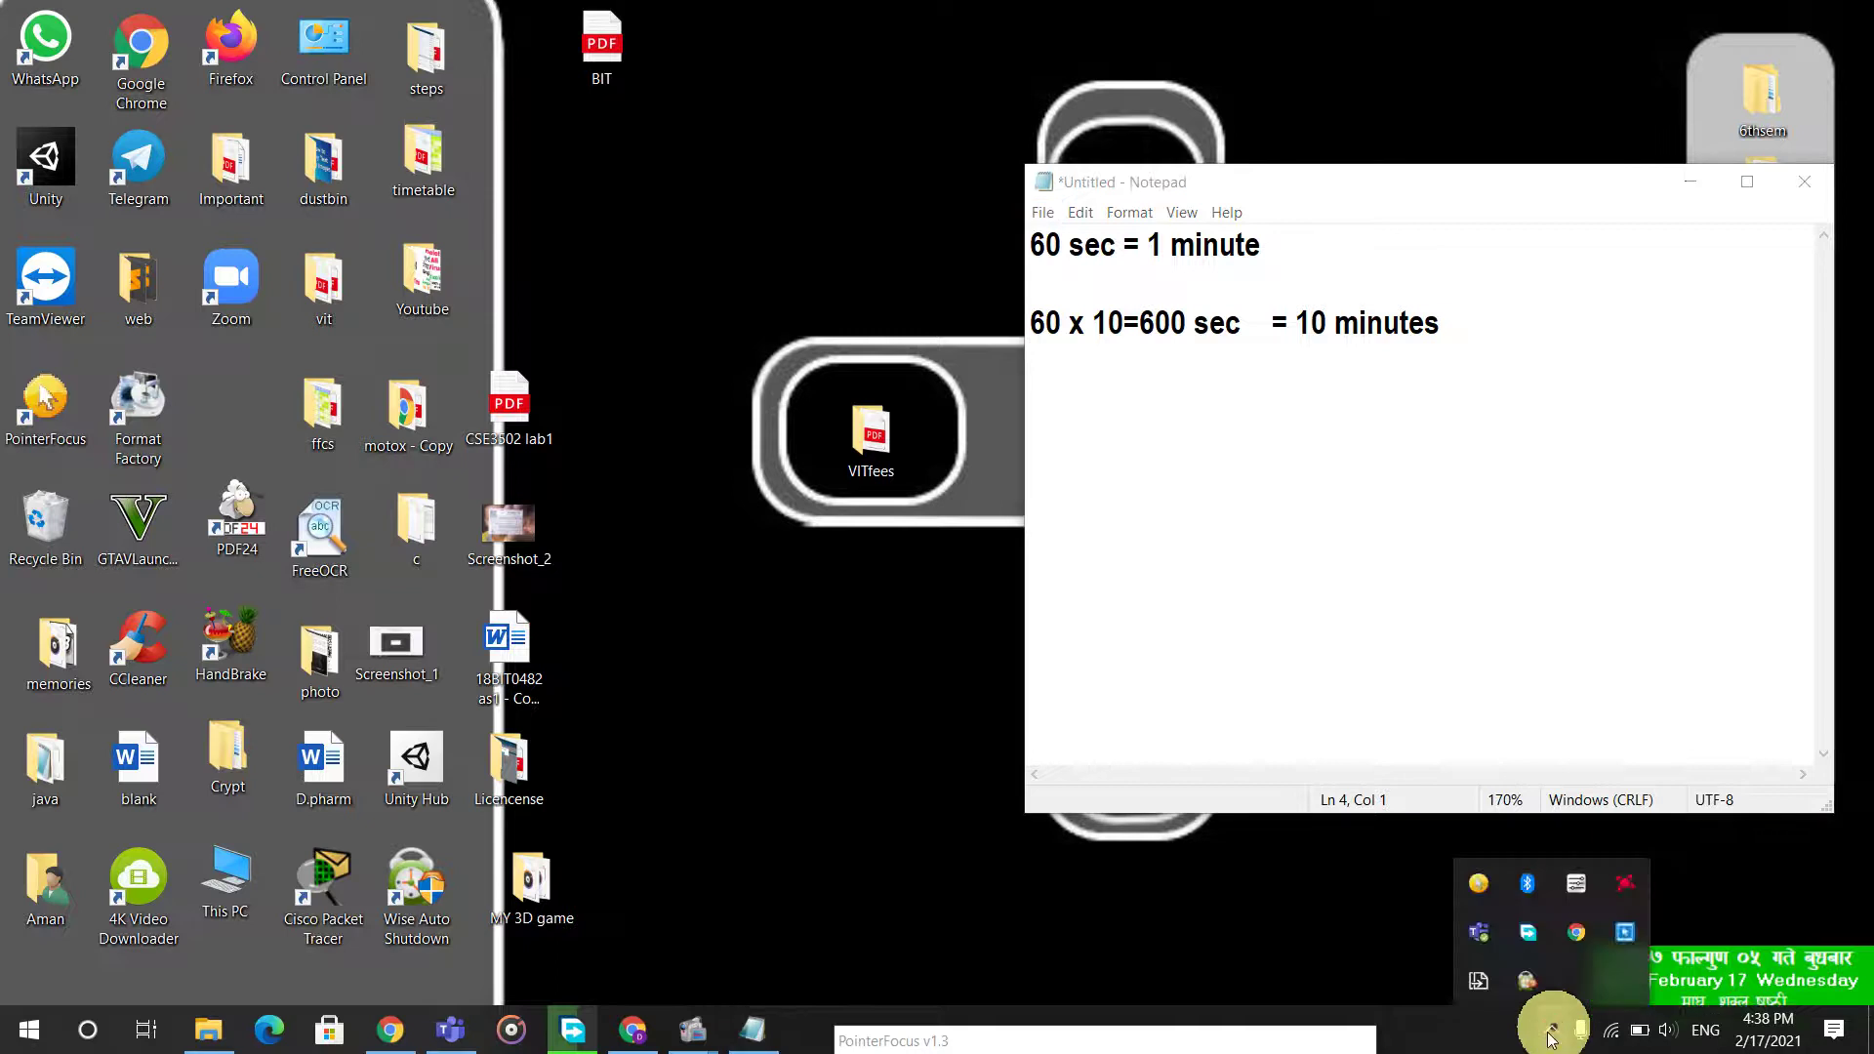
{"action": "left_click", "coordinate": [1520, 983]}
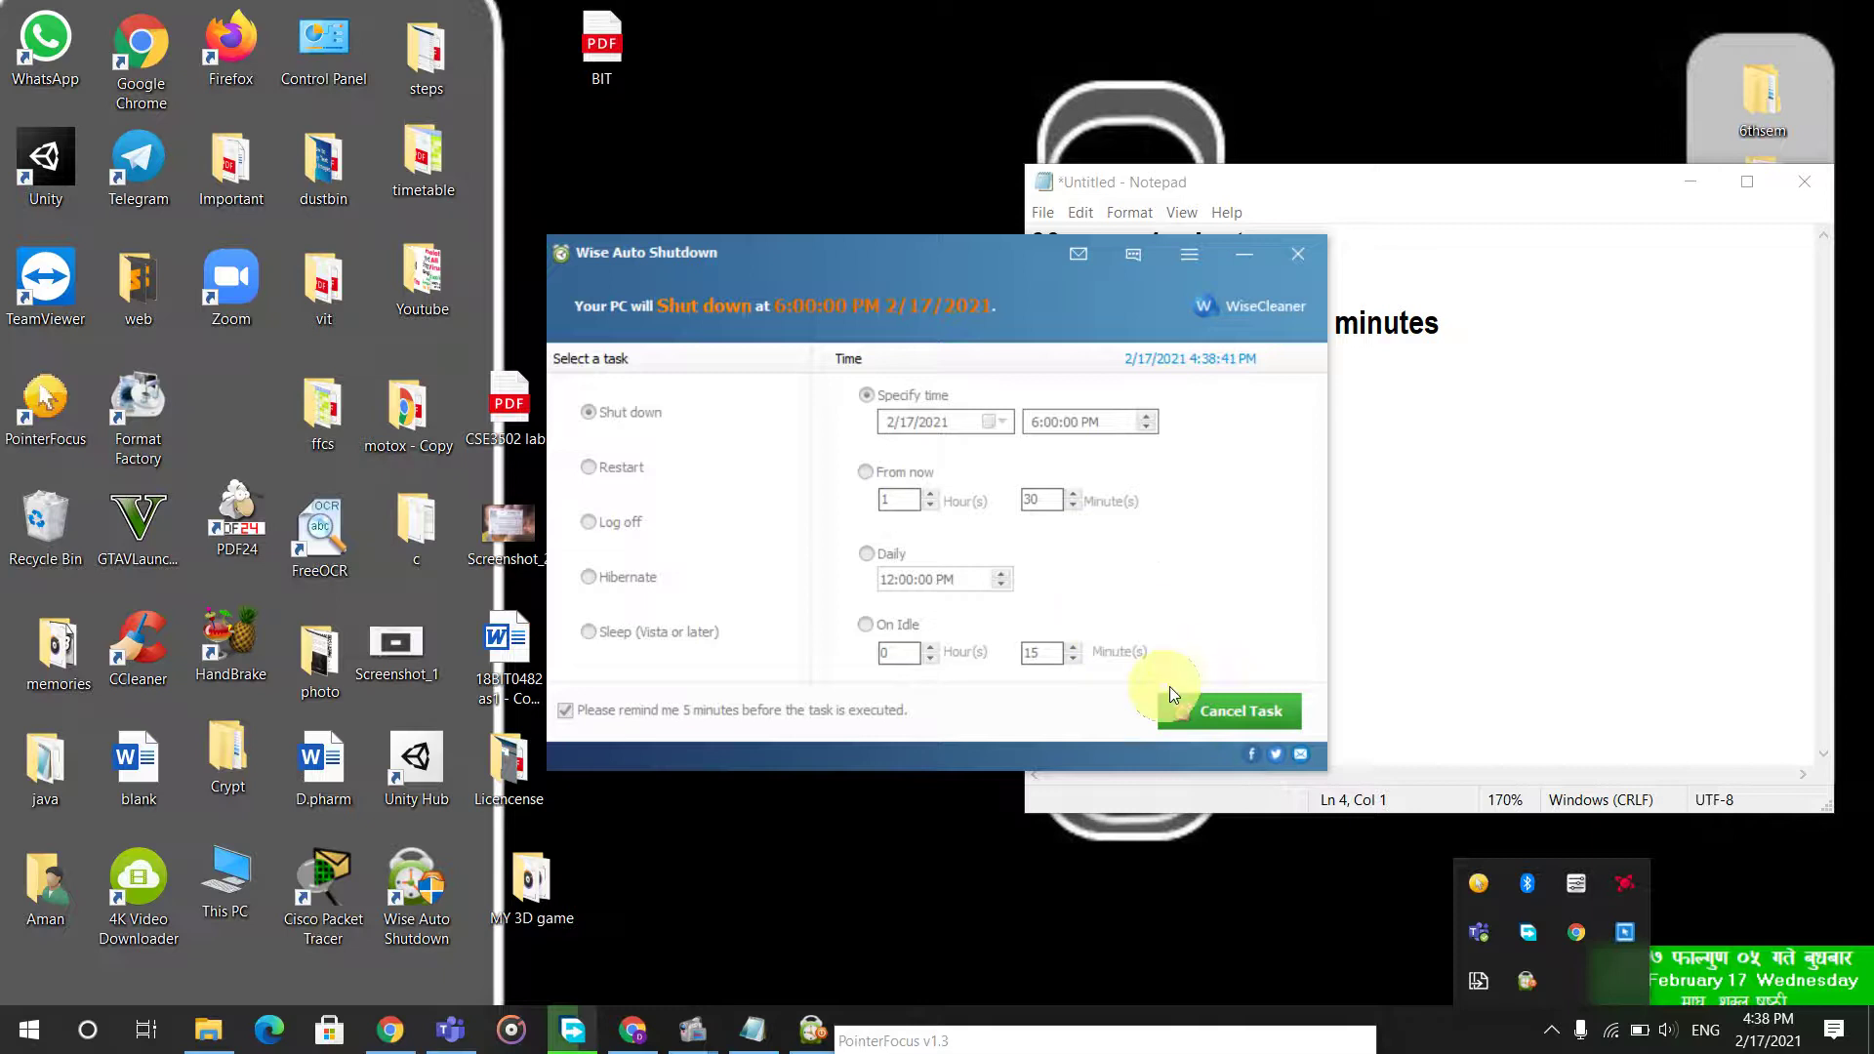
- Cancel the 6:00:00 PM shutdown task and confirm with Yes
{"action": "left_click", "coordinate": [1213, 717]}
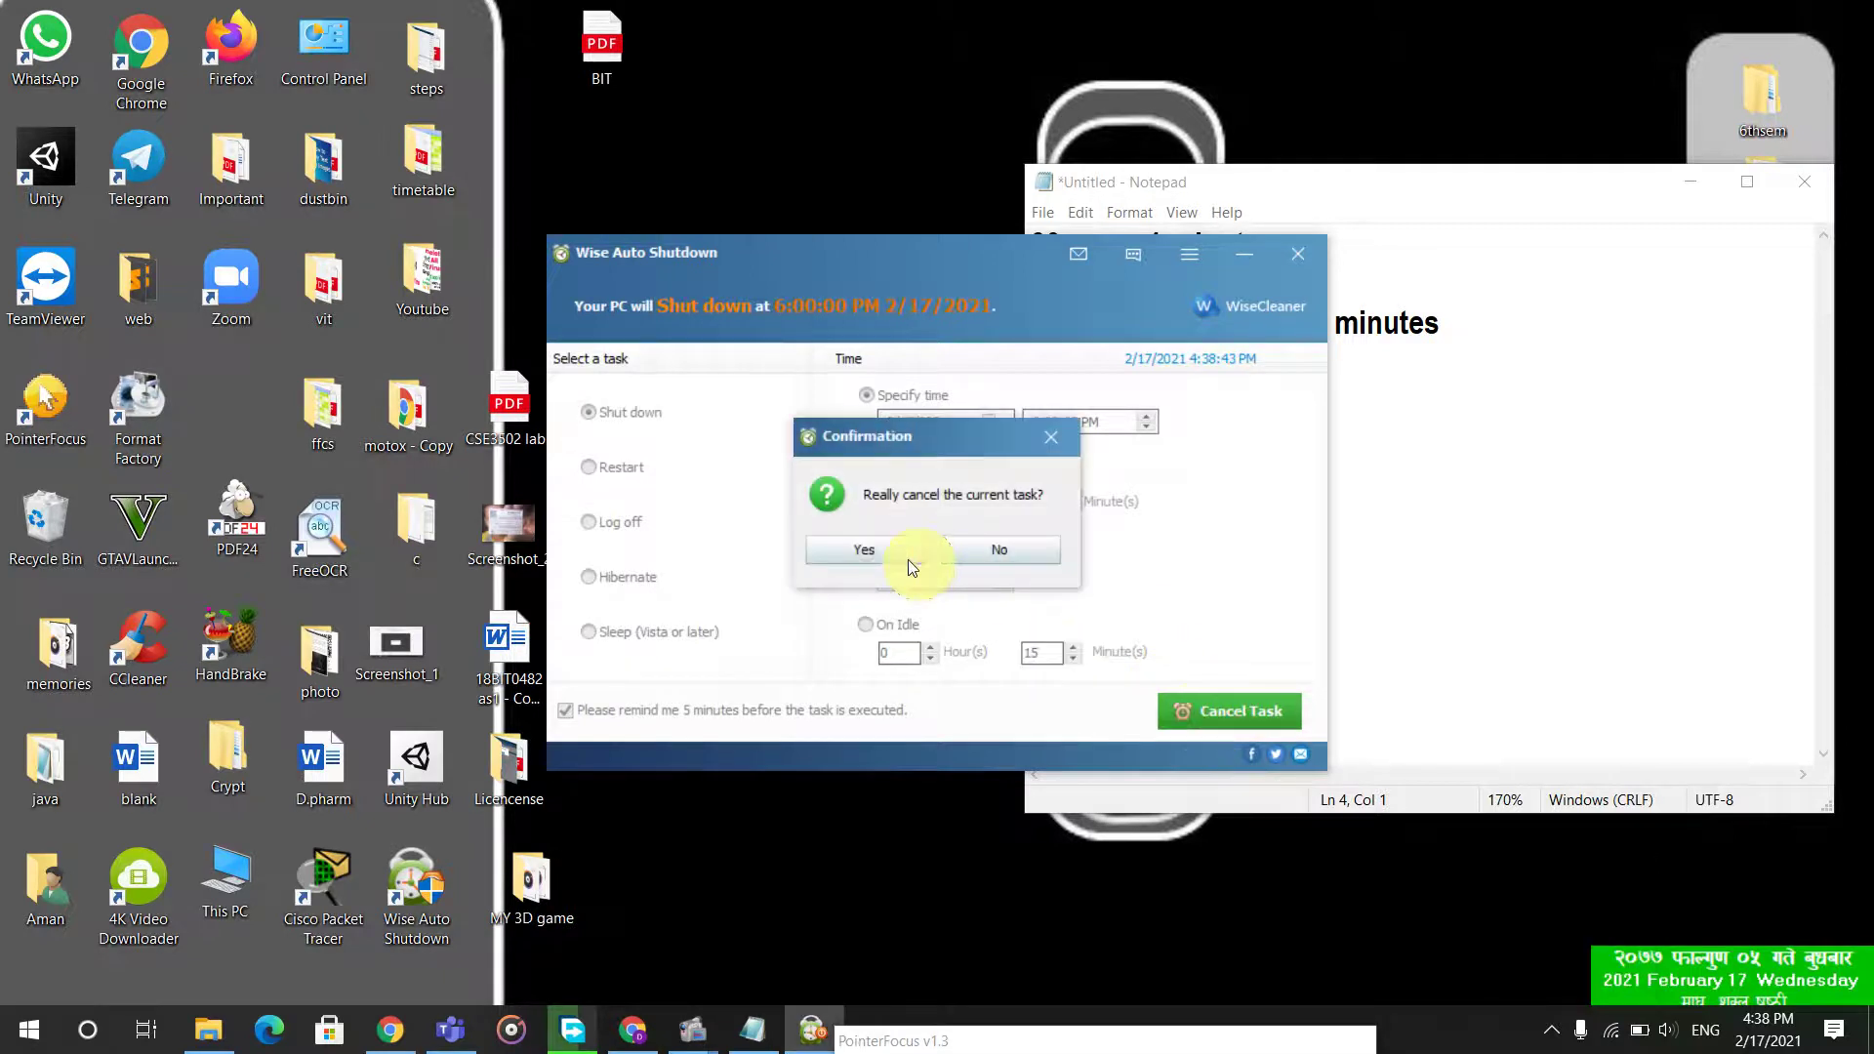
{"action": "left_click", "coordinate": [880, 557]}
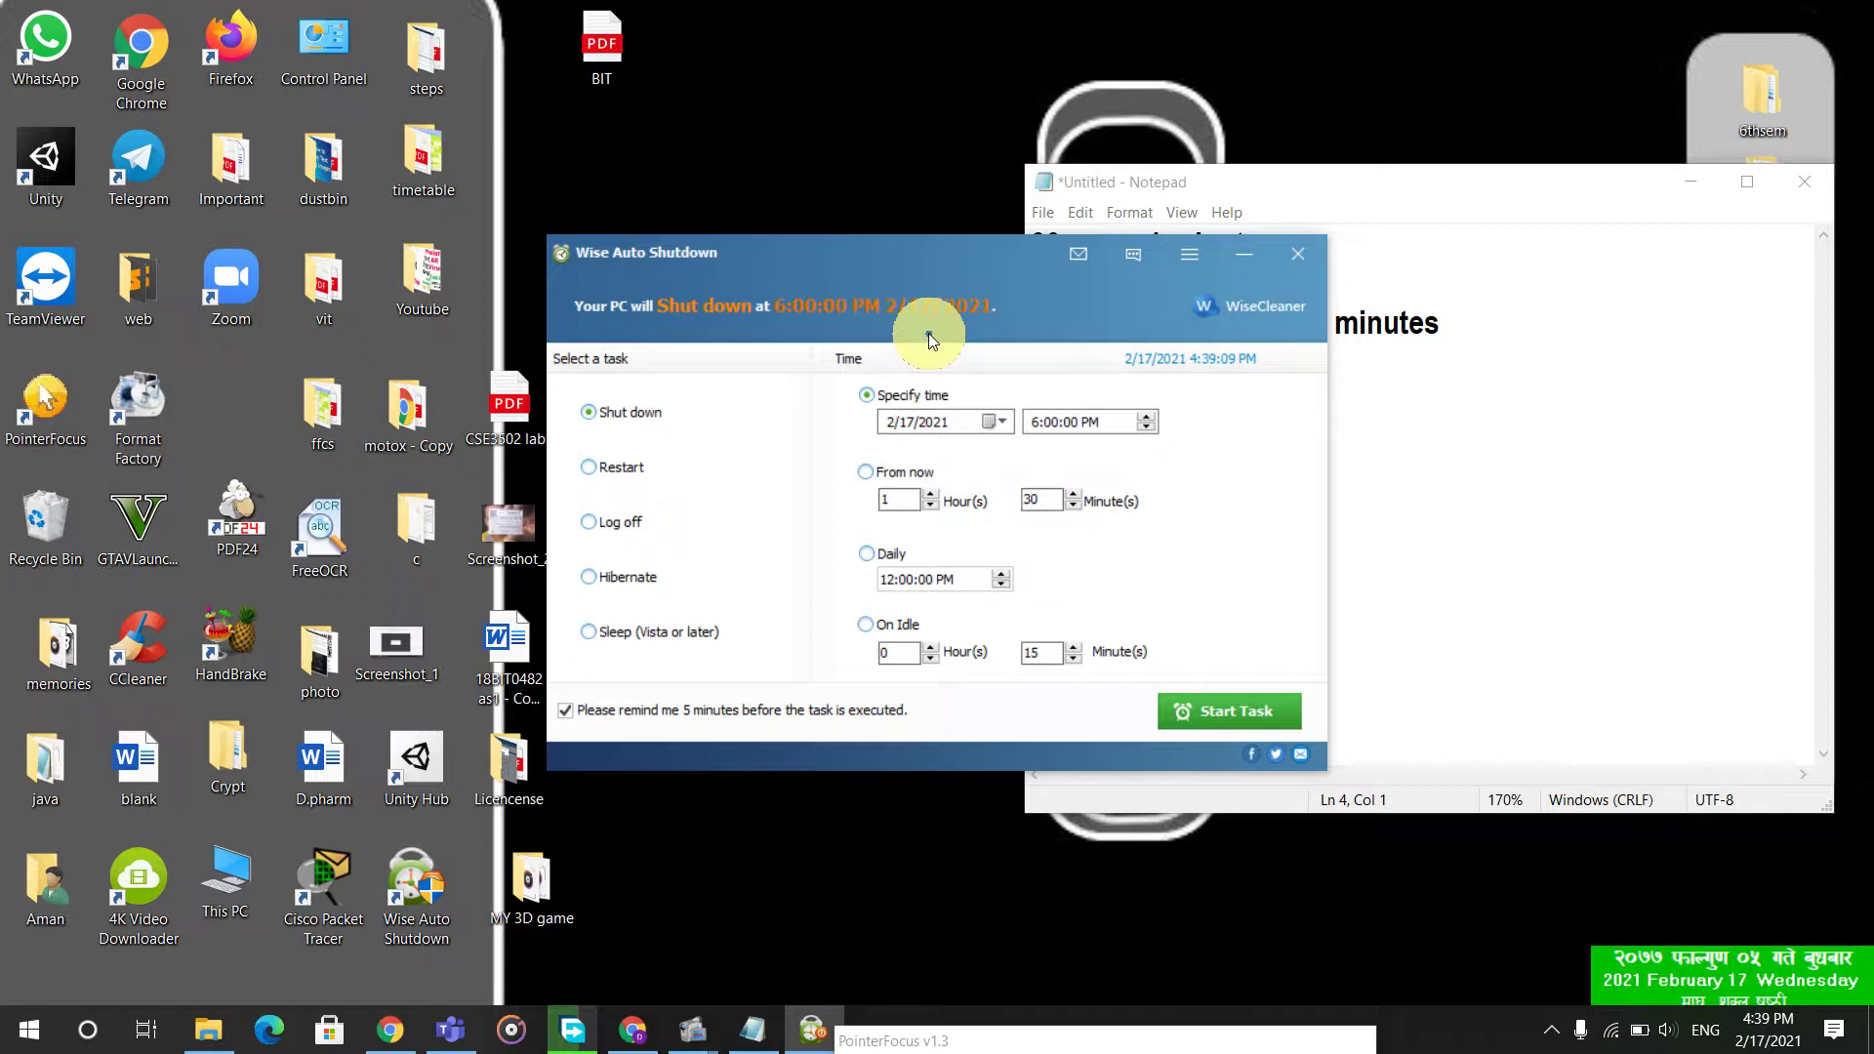
- Close Wise Auto Shutdown, briefly show and minimise Chrome, and restore the Screen Record window
{"action": "left_click", "coordinate": [1281, 260]}
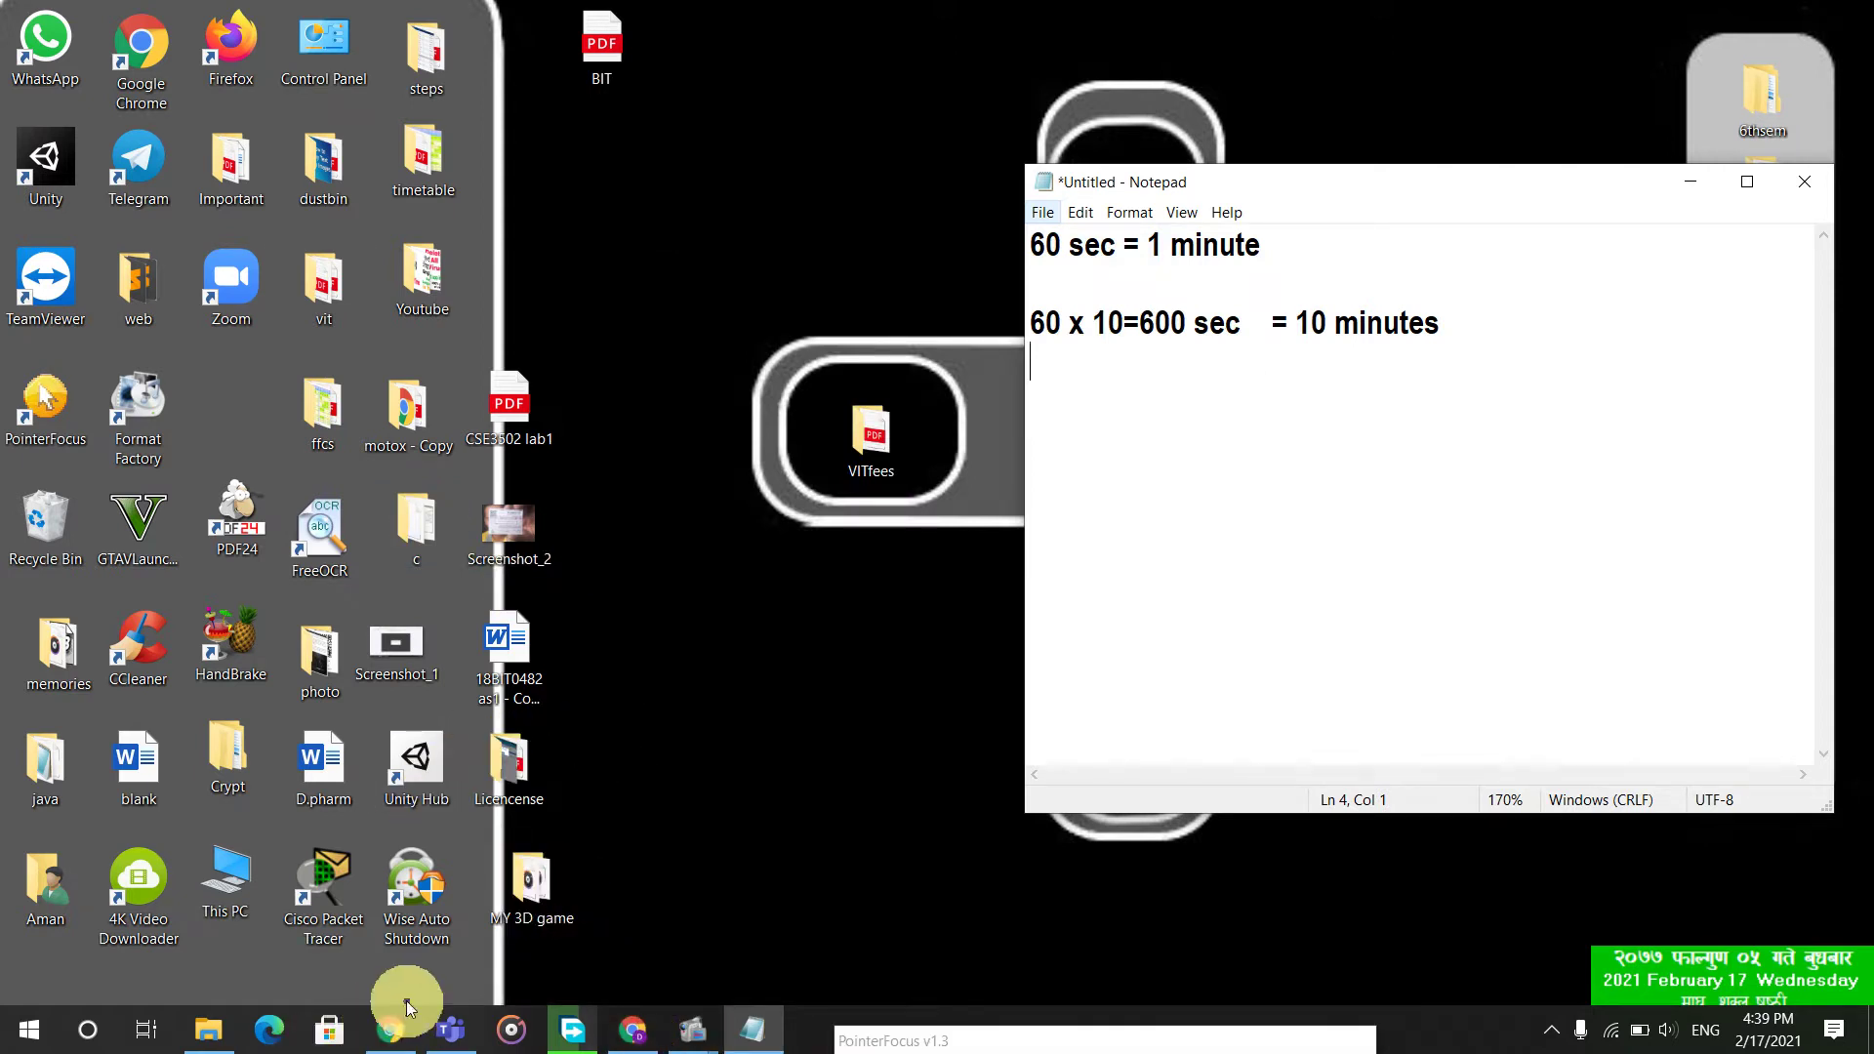
{"action": "left_click", "coordinate": [392, 1032]}
{"action": "left_click", "coordinate": [390, 1032]}
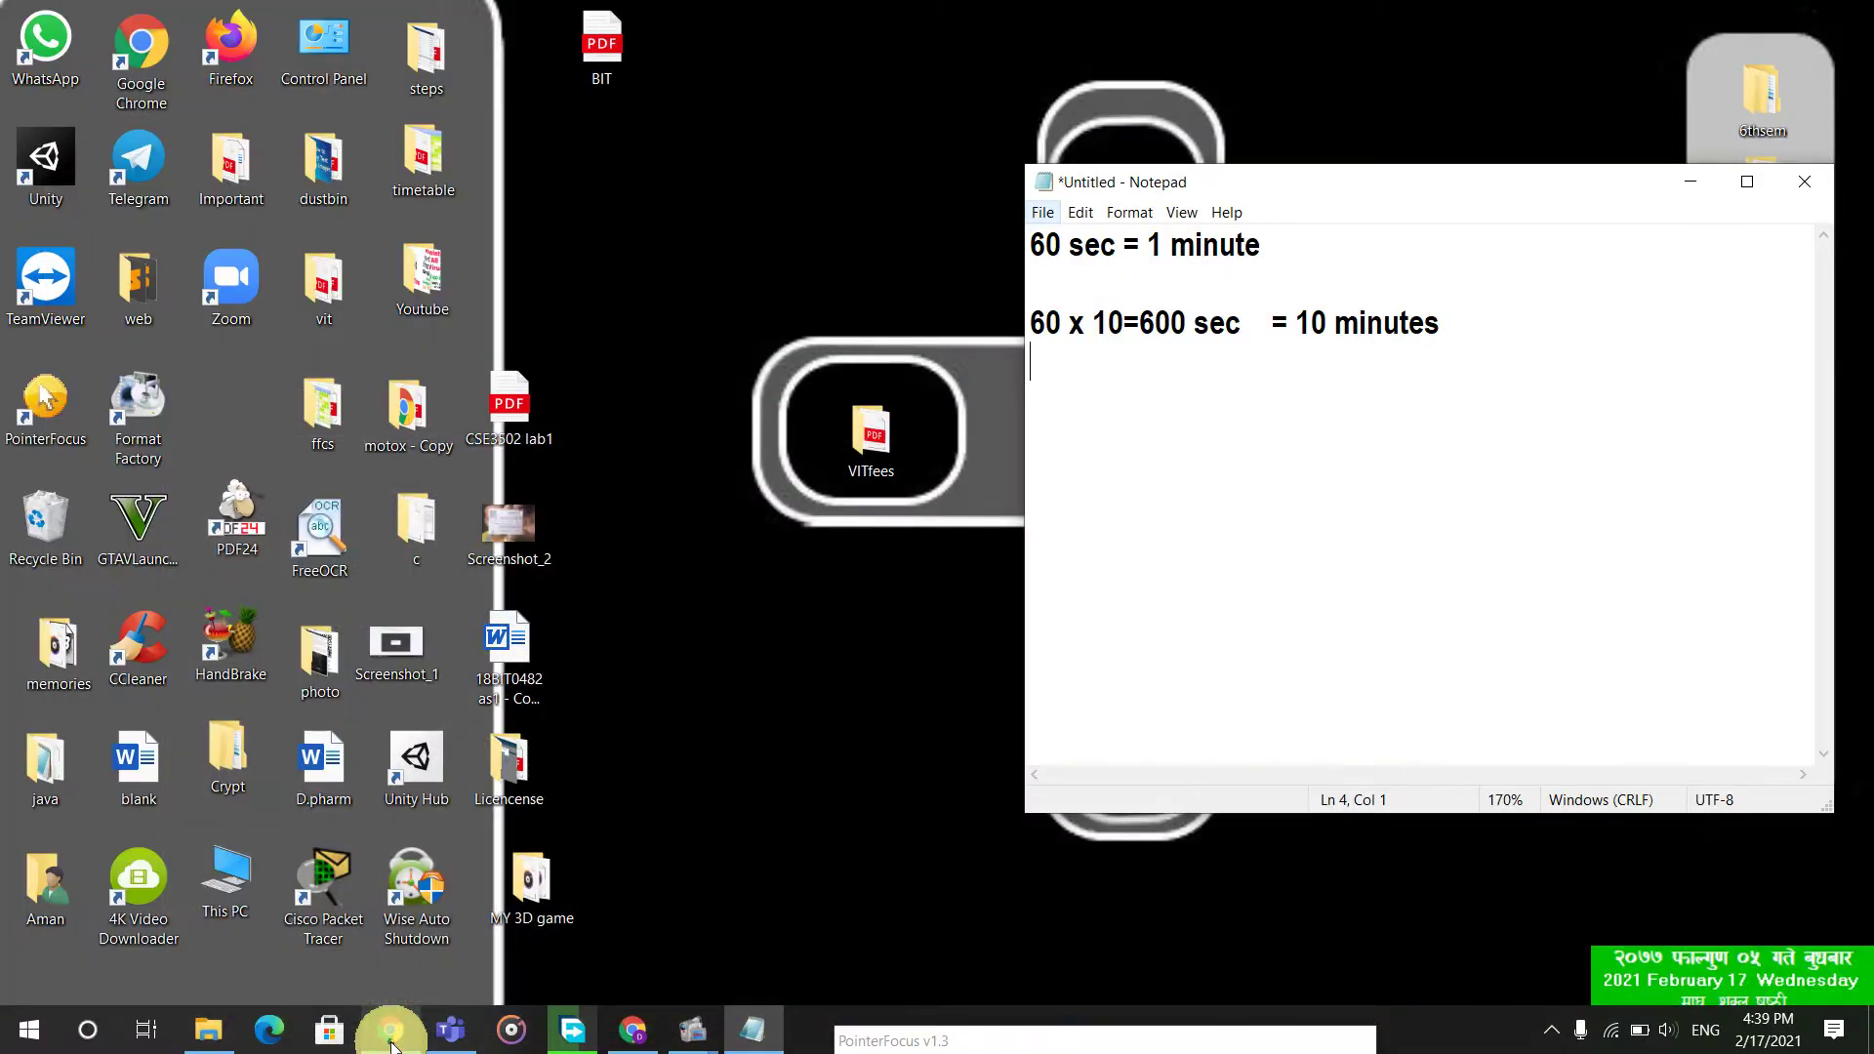
{"action": "left_click", "coordinate": [635, 1032]}
{"action": "left_click", "coordinate": [640, 1037]}
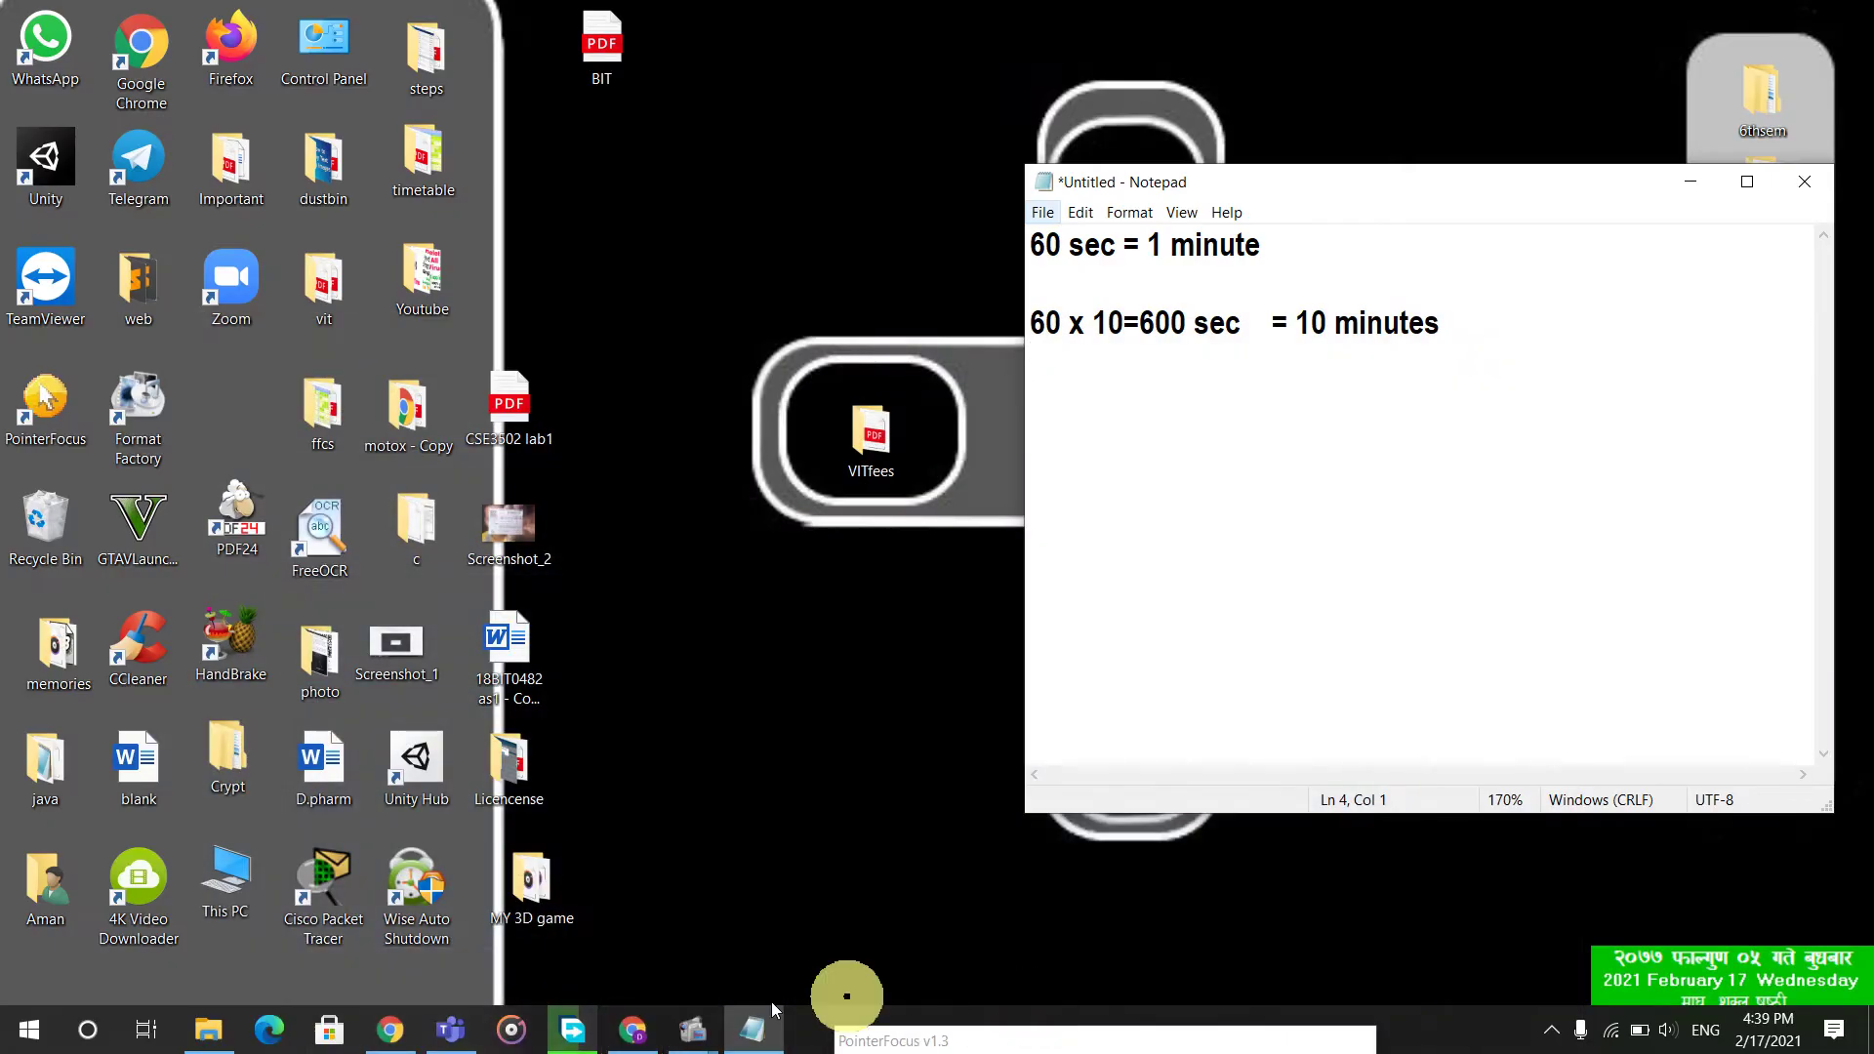
{"action": "left_click", "coordinate": [720, 1036]}
{"action": "left_click", "coordinate": [597, 938]}
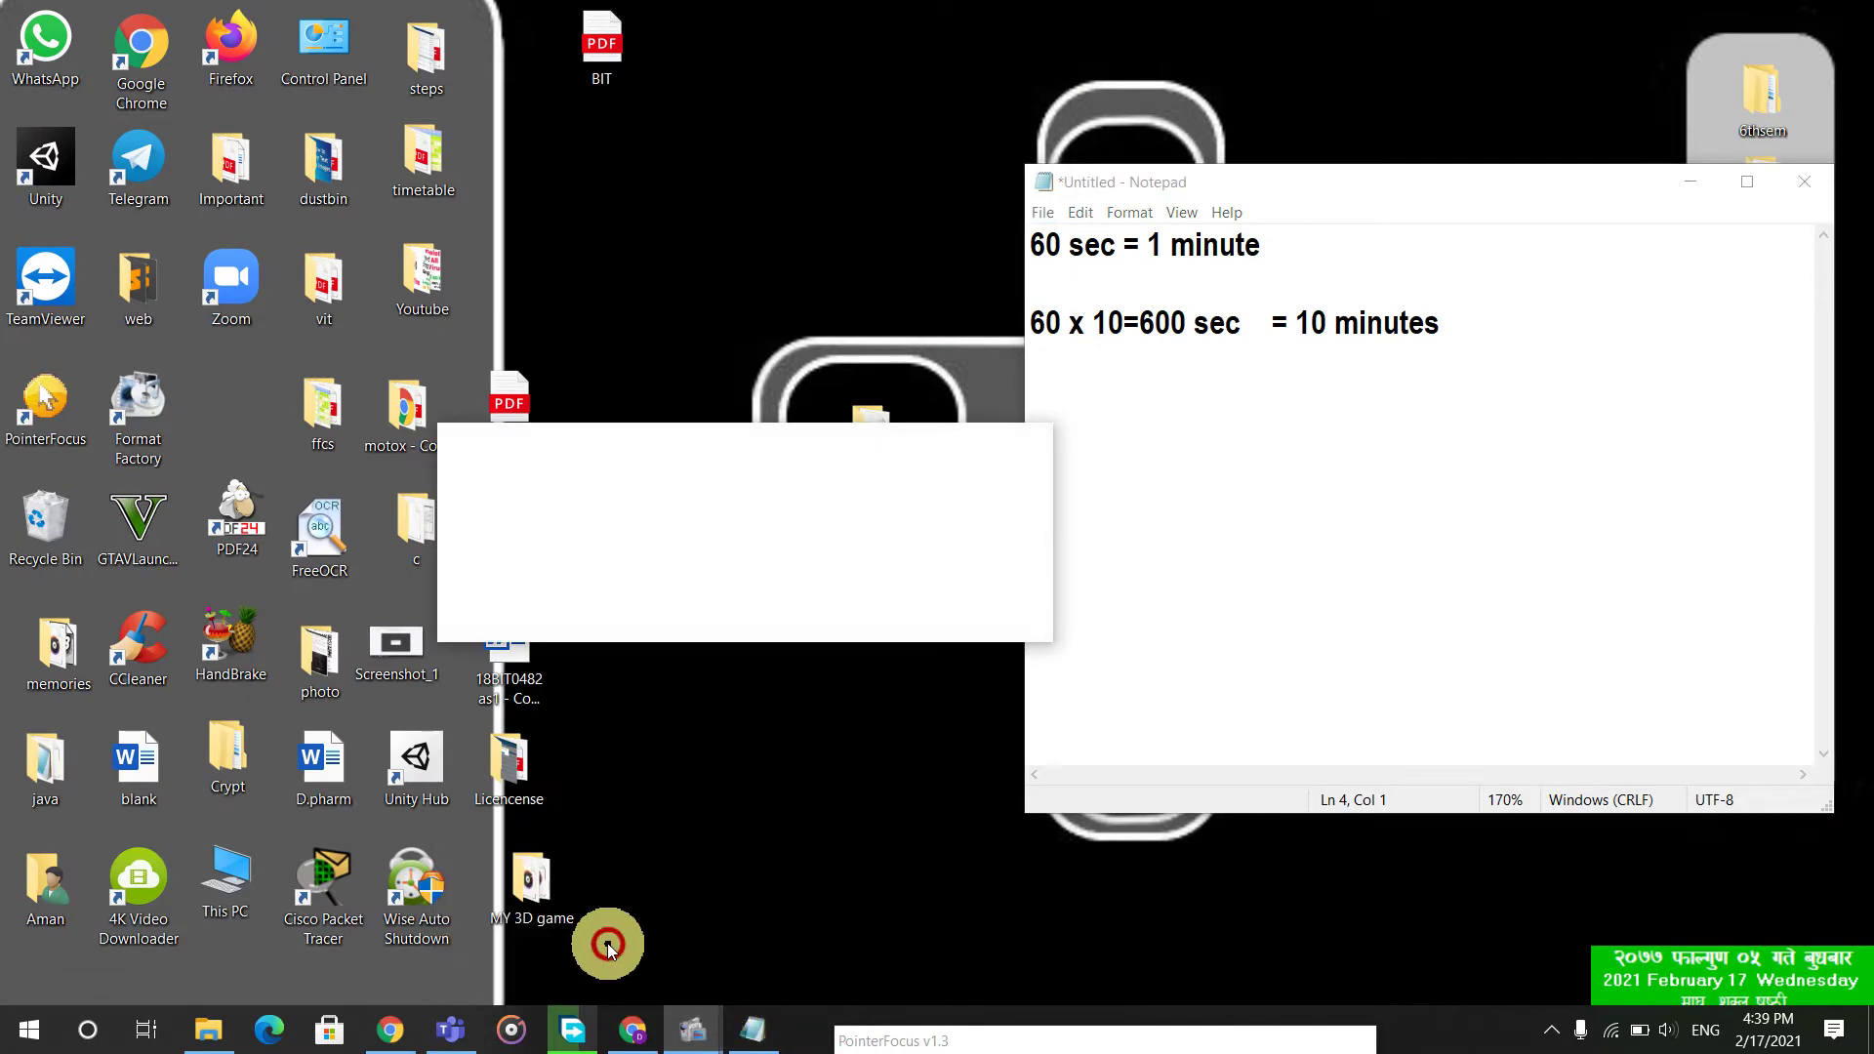